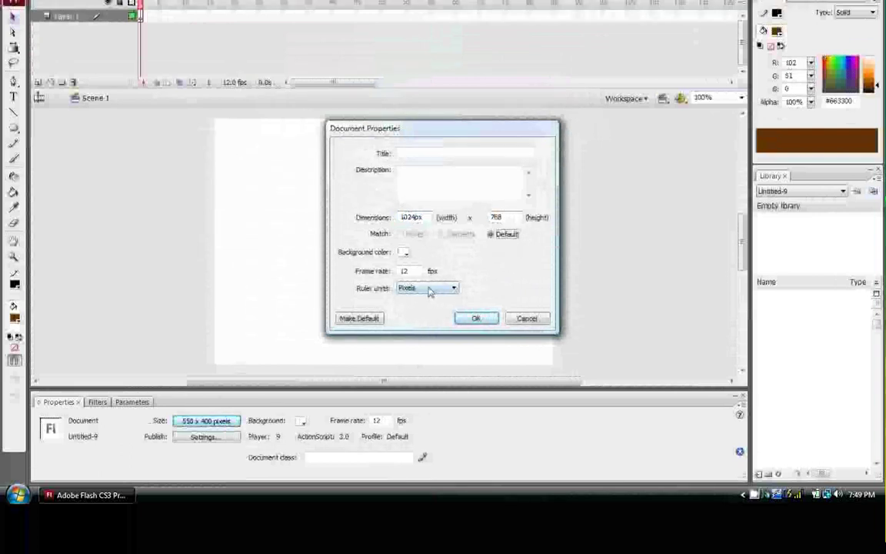
# Step: Keep Pixels as the ruler units, set the frame rate to 24 fps and apply the document properties
pyautogui.click(427, 275)
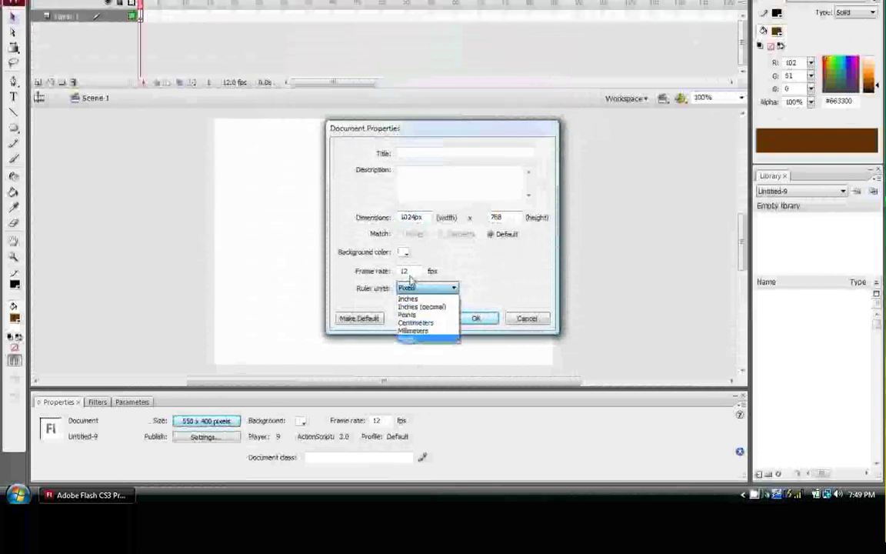
pyautogui.click(423, 276)
pyautogui.moveTo(413, 270); pyautogui.dragTo(385, 265)
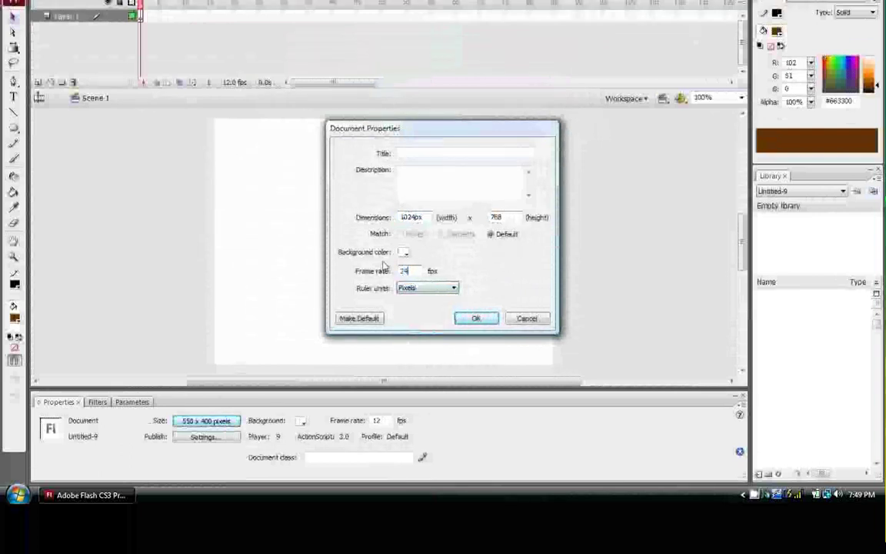
pyautogui.press('Return')
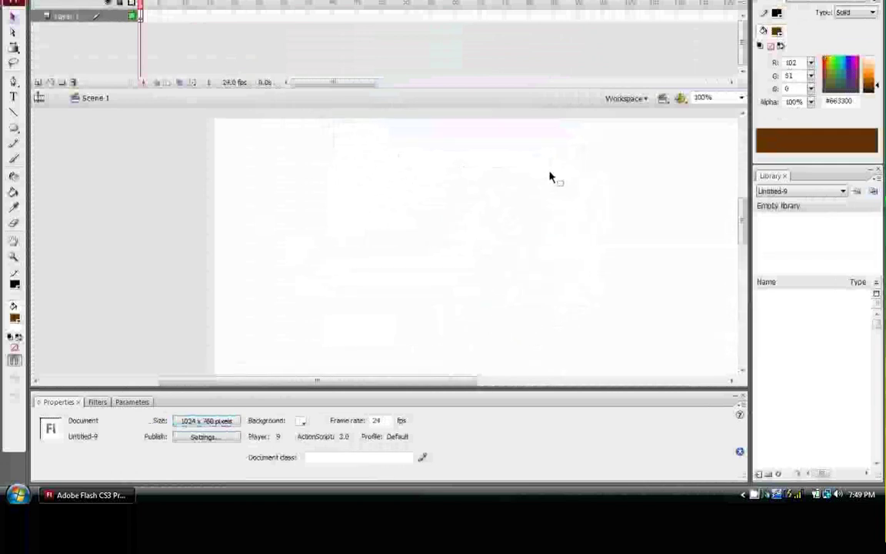
# Step: Draw a pale yellow #FFFF99 oval without a stroke, about 383 by 287 px, in the middle of the stage
pyautogui.moveTo(562, 167); pyautogui.dragTo(413, 184)
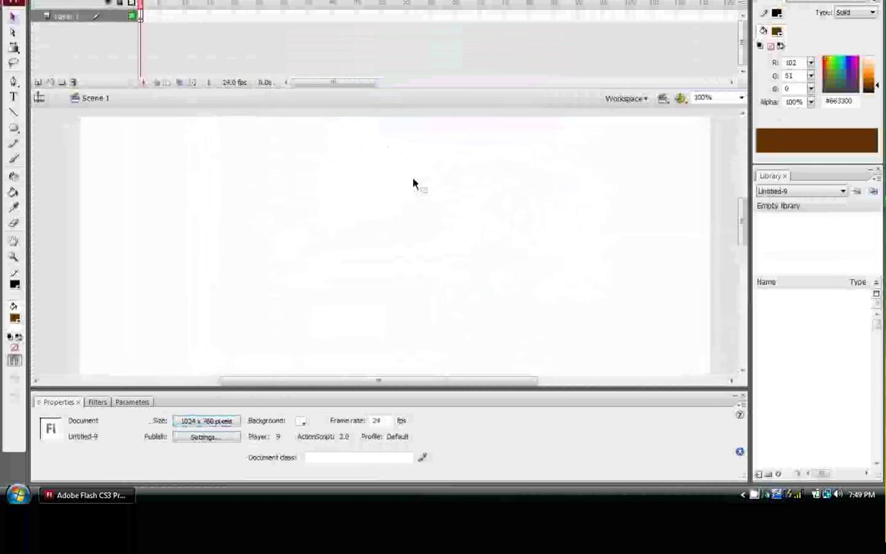
pyautogui.click(15, 151)
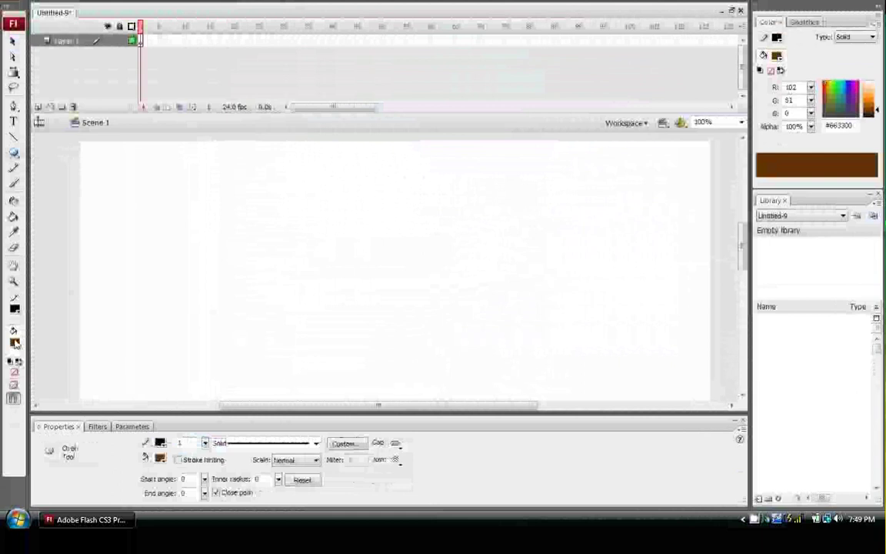
pyautogui.click(14, 342)
pyautogui.click(185, 438)
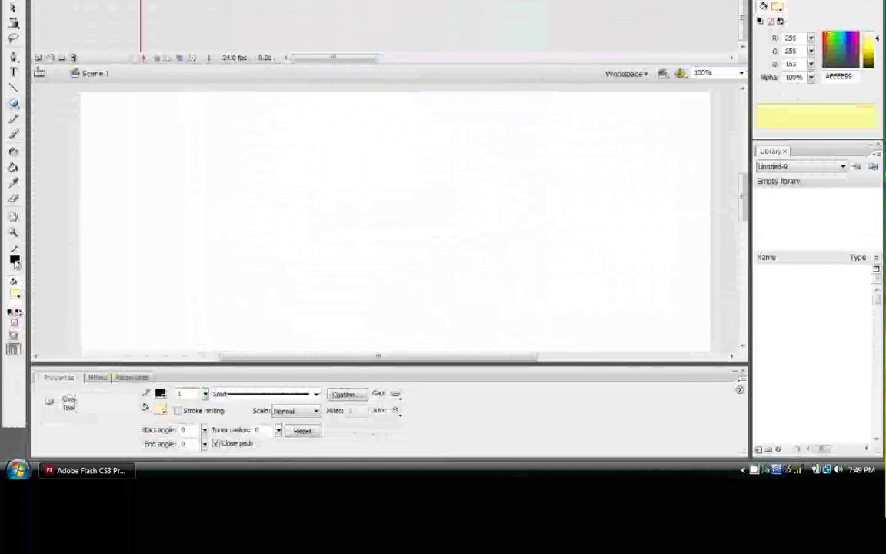
pyautogui.click(15, 261)
pyautogui.click(161, 279)
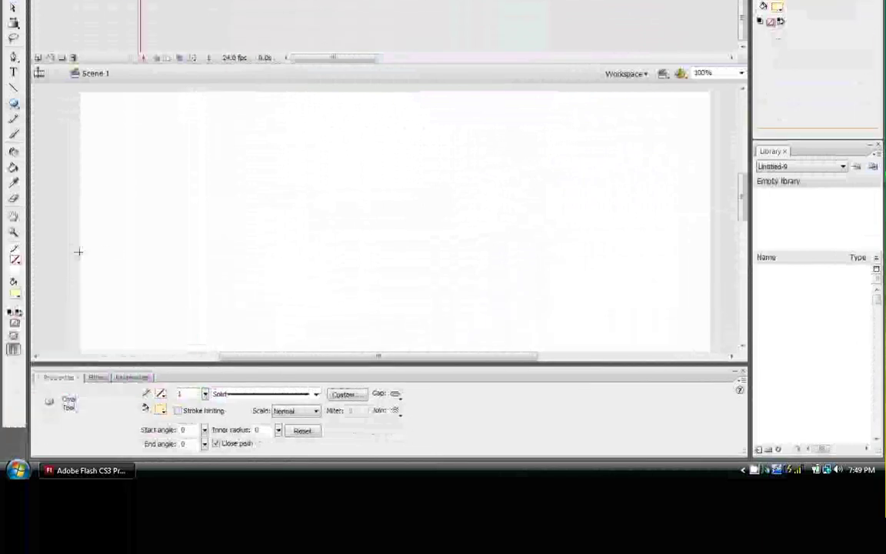
pyautogui.moveTo(293, 161); pyautogui.dragTo(532, 343)
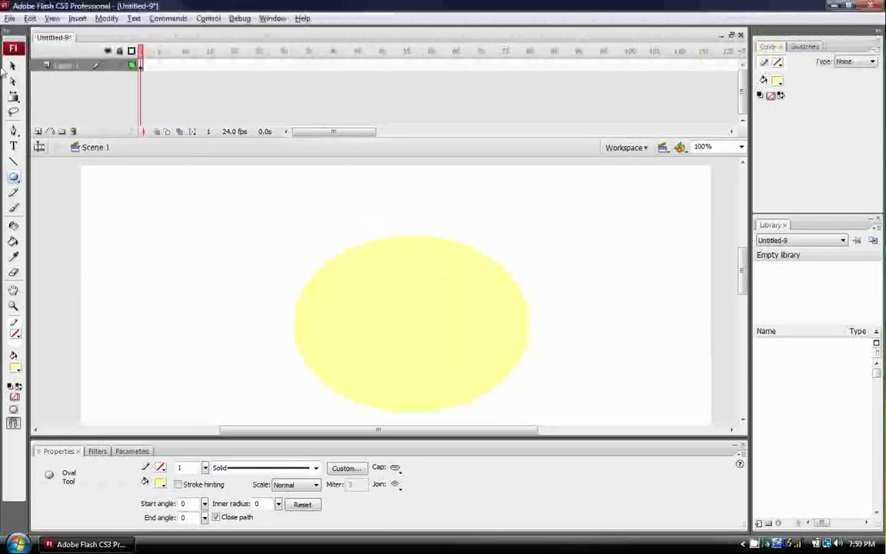
# Step: Move the yellow oval up and slightly to the left on the stage, then deselect it
pyautogui.click(12, 0)
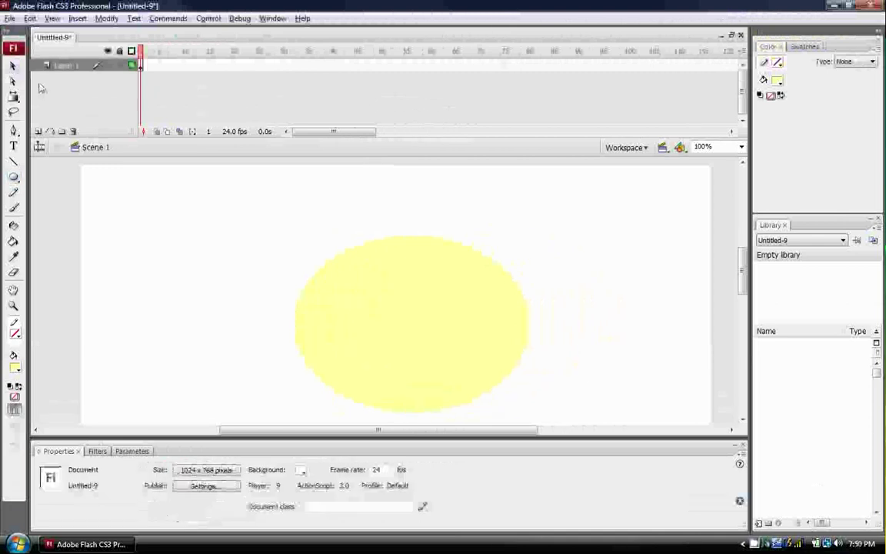
pyautogui.click(423, 329)
pyautogui.moveTo(398, 340)
pyautogui.mouseDown()
pyautogui.moveTo(405, 322)
pyautogui.moveTo(387, 301)
pyautogui.moveTo(379, 307)
pyautogui.mouseUp()
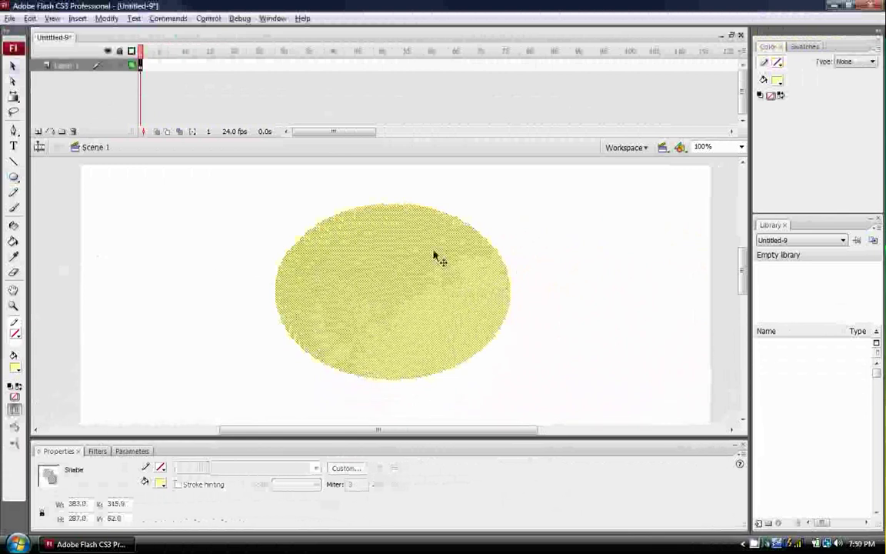
pyautogui.click(204, 226)
# Step: Rename the oval's layer as head
pyautogui.click(69, 66)
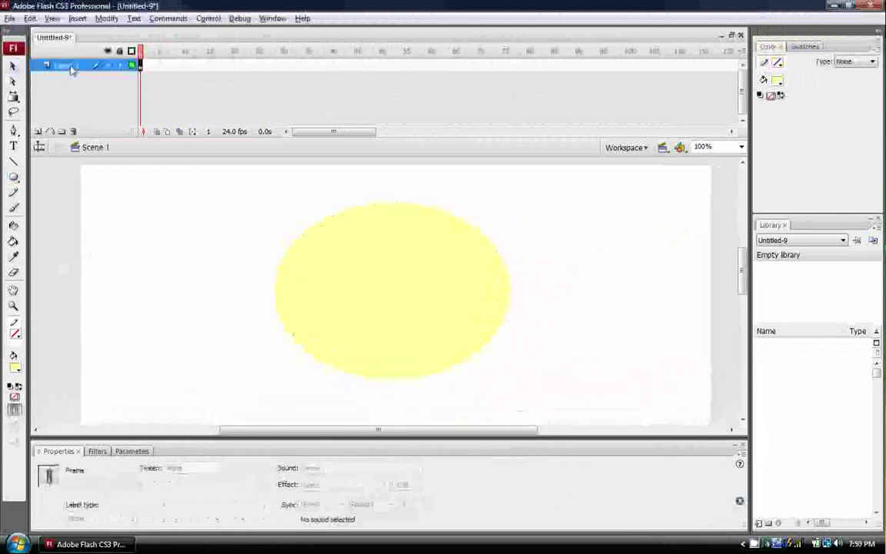
pyautogui.doubleClick(68, 66)
pyautogui.write('head')
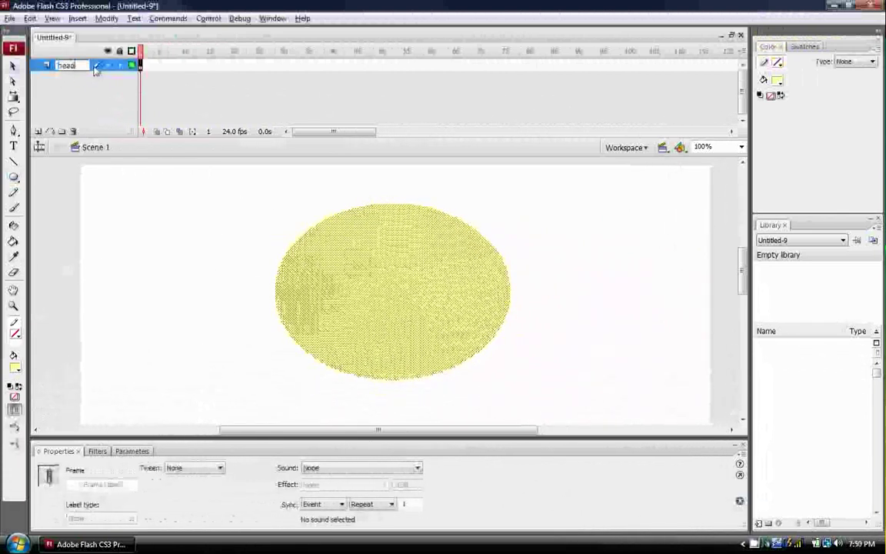
pyautogui.press('Return')
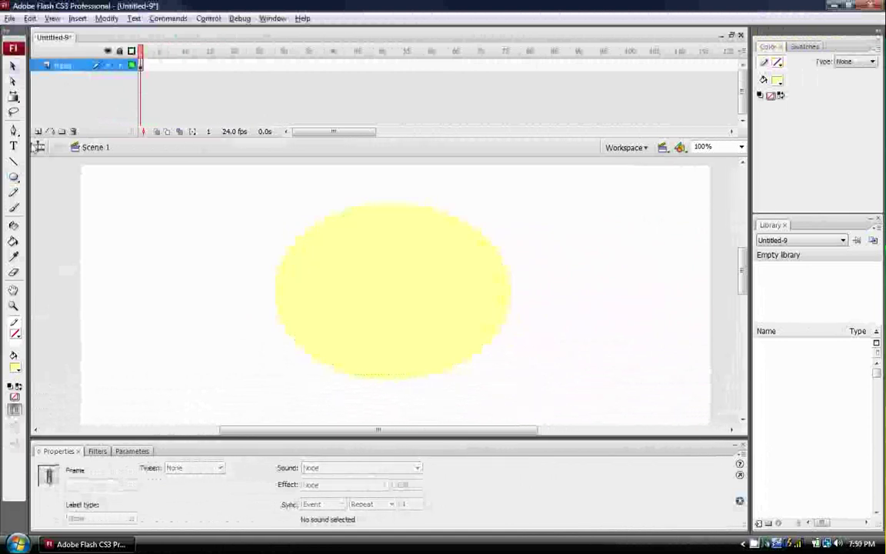
# Step: Add a layer named eyes above the head layer and lock the head layer
pyautogui.click(37, 131)
pyautogui.doubleClick(65, 65)
pyautogui.write('ey')
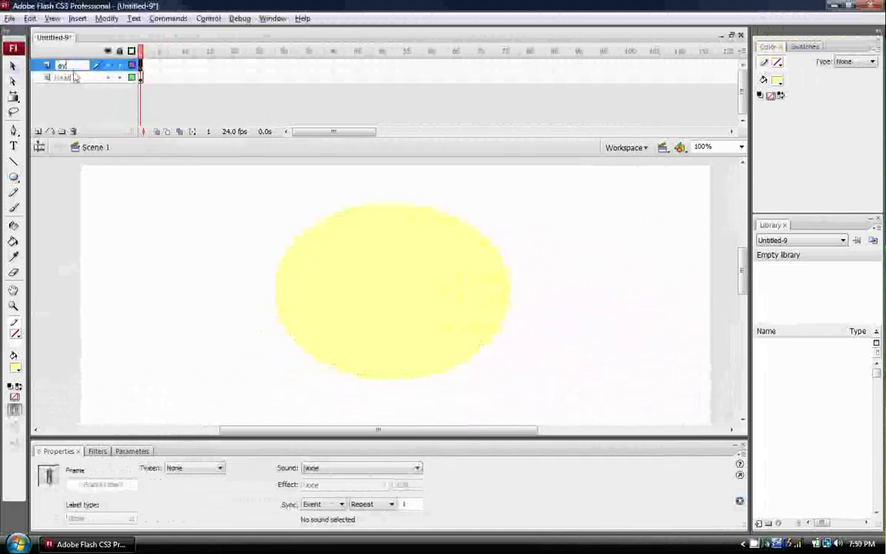
pyautogui.write('es')
pyautogui.press('Return')
pyautogui.click(86, 79)
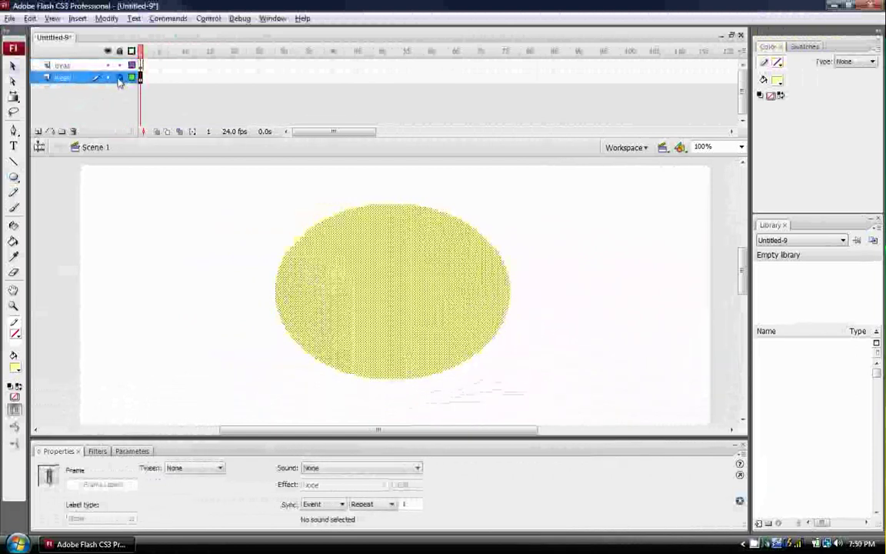
# Step: Draw an upright white oval without a stroke on the eyes layer, over the left half of the head
pyautogui.click(13, 177)
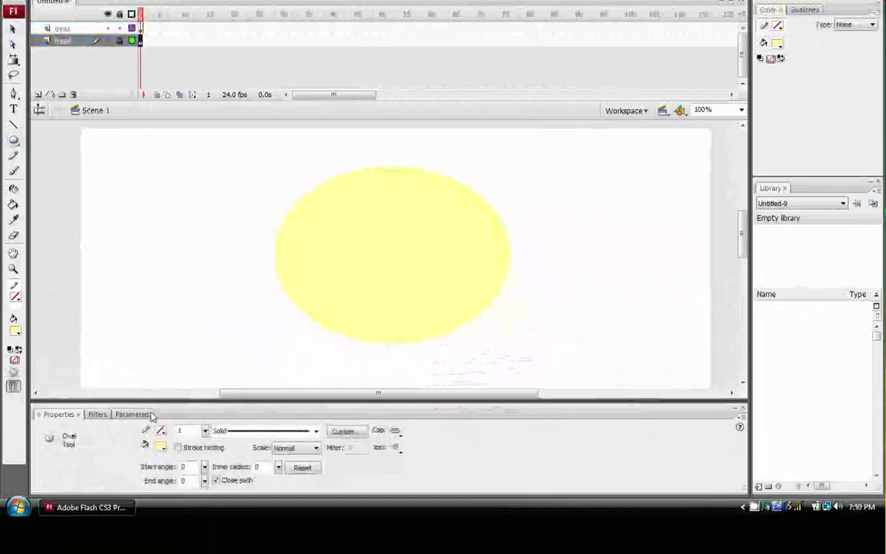
pyautogui.click(160, 430)
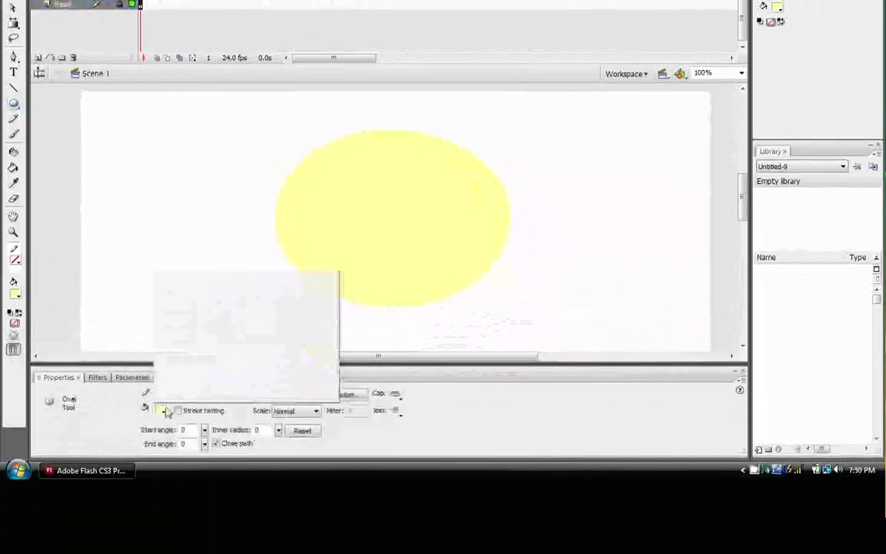
pyautogui.click(208, 320)
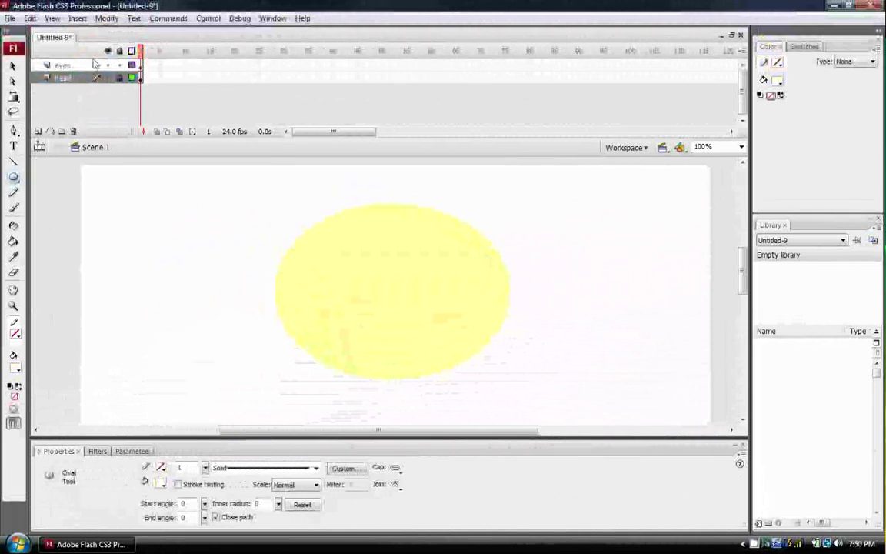
pyautogui.click(94, 64)
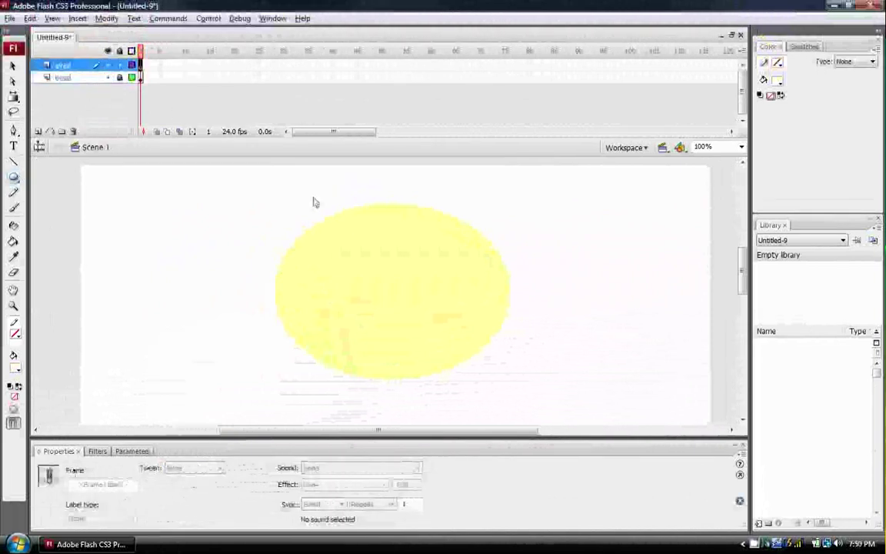
pyautogui.moveTo(320, 247)
pyautogui.mouseDown()
pyautogui.moveTo(368, 301)
pyautogui.moveTo(377, 340)
pyautogui.moveTo(384, 333)
pyautogui.mouseUp()
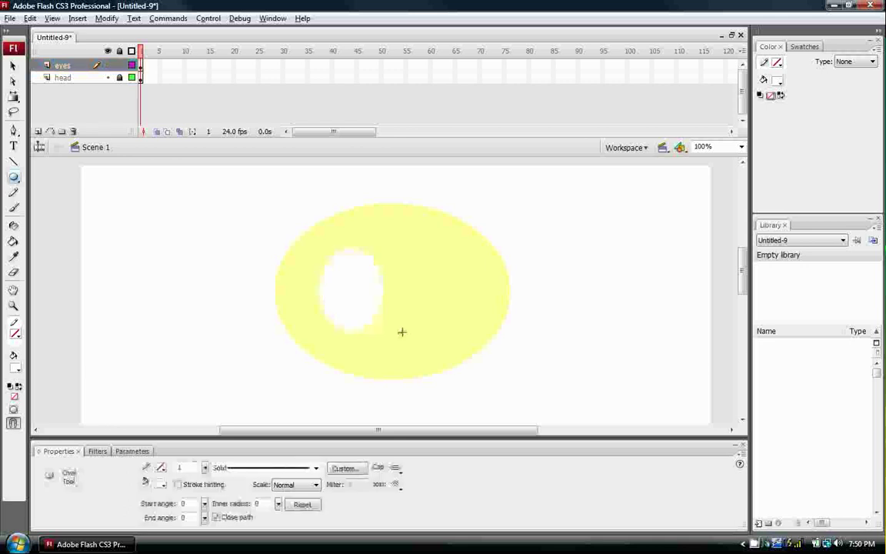
# Step: Rotate the white eye oval clockwise with Free Transform until it slants up toward the right
pyautogui.click(13, 65)
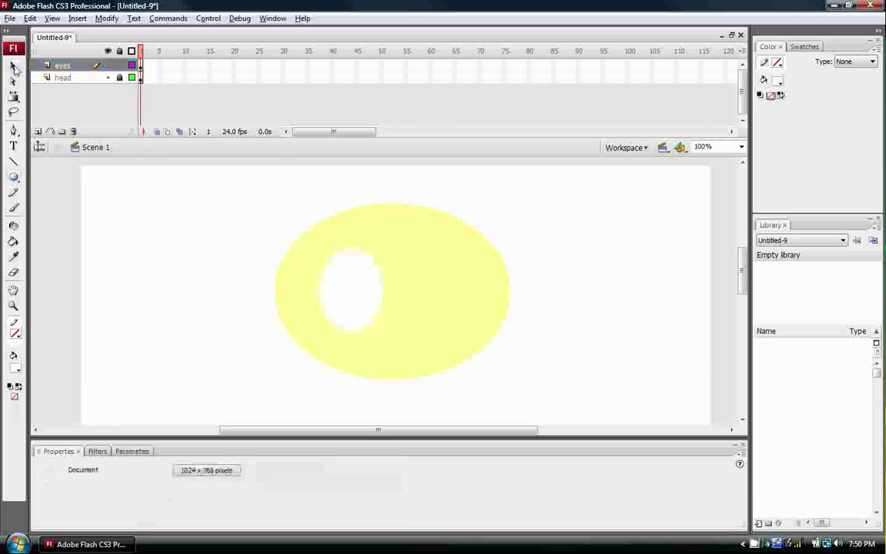
pyautogui.click(373, 285)
pyautogui.press('q')
pyautogui.moveTo(389, 223); pyautogui.dragTo(432, 269)
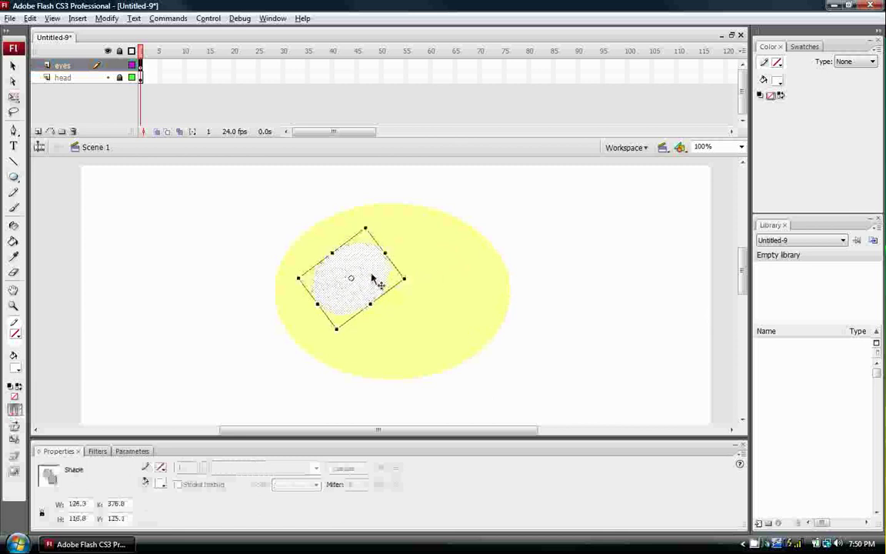
# Step: Duplicate the tilted eye onto the right half of the head and flip the copy horizontally
pyautogui.moveTo(372, 281); pyautogui.dragTo(477, 278)
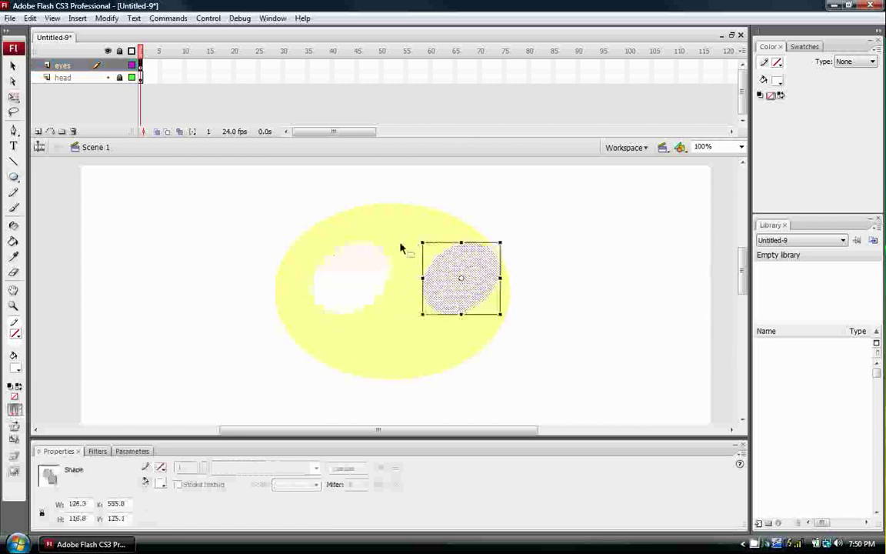
pyautogui.click(107, 19)
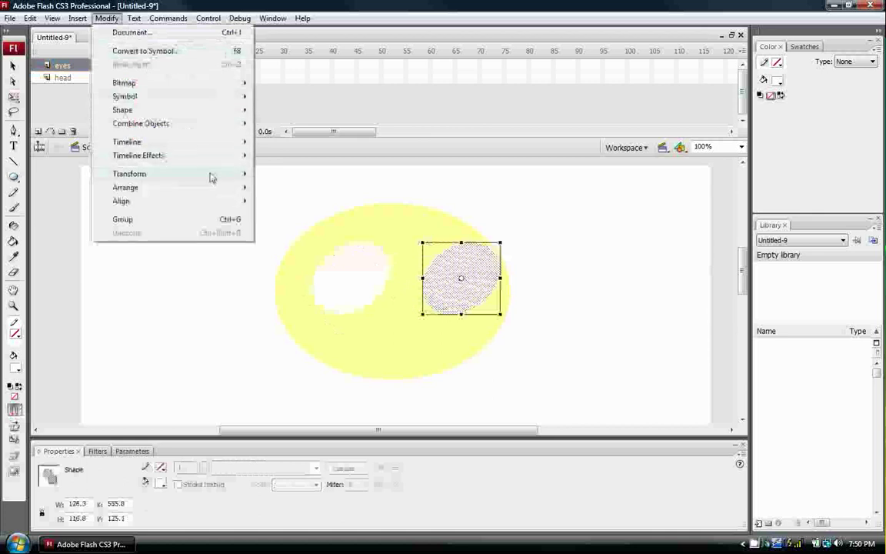
pyautogui.moveTo(212, 178)
pyautogui.click(276, 305)
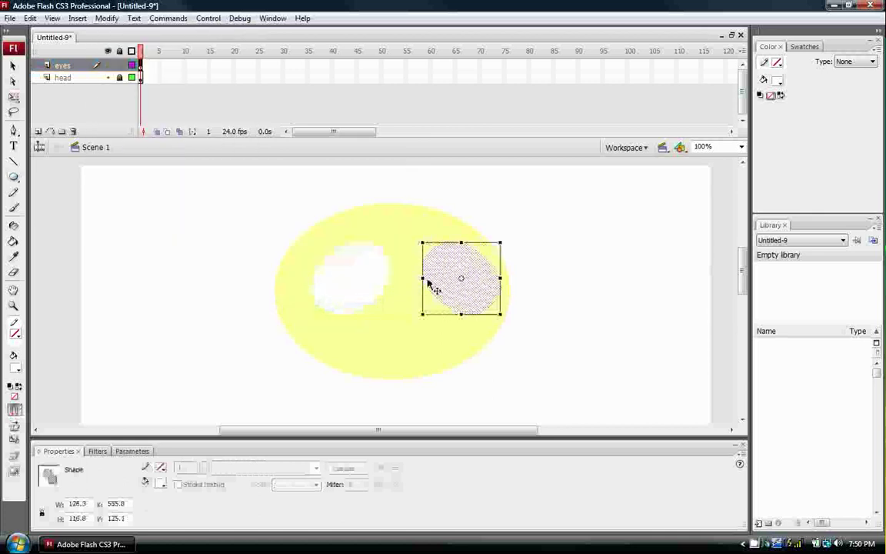
# Step: Nudge the right eye left toward the other eye, to an X position of about 536
pyautogui.moveTo(455, 273); pyautogui.dragTo(453, 273)
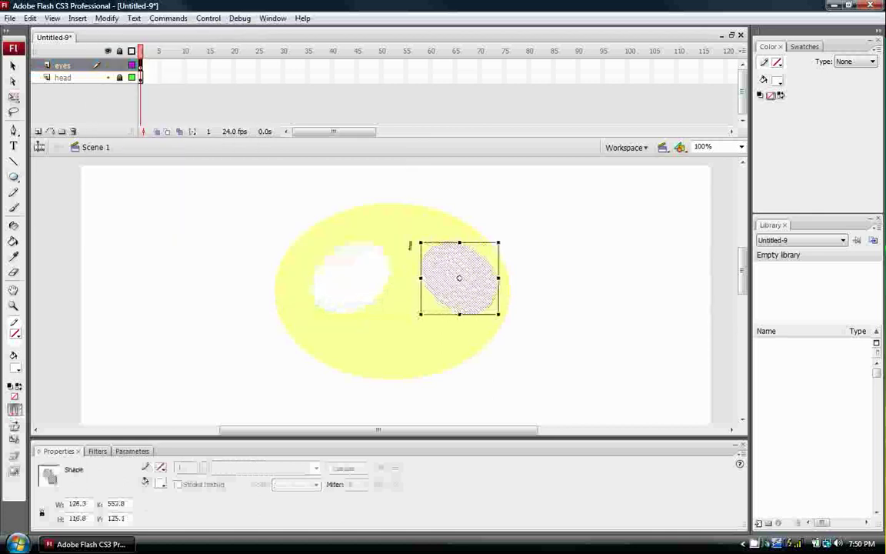
pyautogui.press('Left')
pyautogui.press('Left')
pyautogui.press('Left')
pyautogui.press('Left')
pyautogui.press('Left')
pyautogui.press('Left')
pyautogui.press('Left')
pyautogui.press('Left')
pyautogui.press('Left')
pyautogui.press('Left')
pyautogui.press('Left')
pyautogui.press('Left')
pyautogui.press('Left')
pyautogui.press('Left')
pyautogui.press('Left')
pyautogui.press('Left')
pyautogui.press('Left')
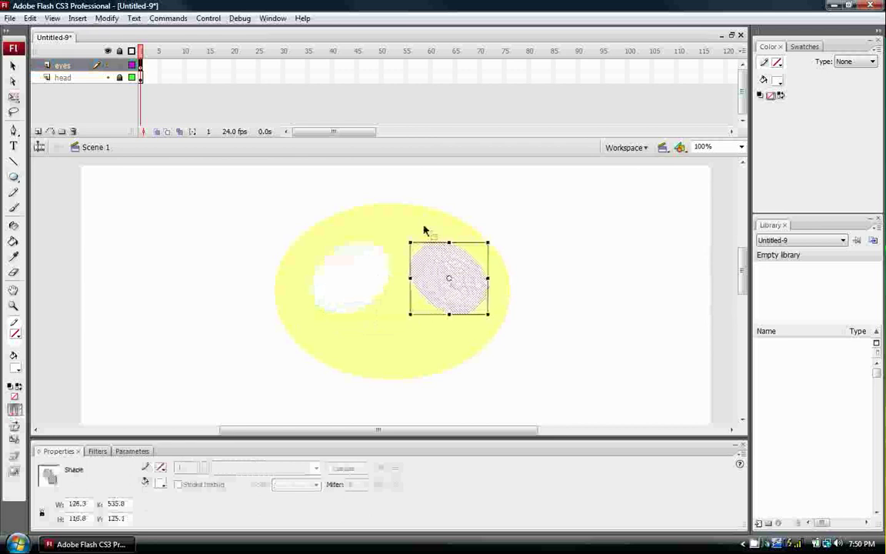
# Step: Select both eyes together and nudge them 5 px left to centre them on the head
pyautogui.keyDown('shift'); pyautogui.click(353, 280); pyautogui.keyUp('shift')
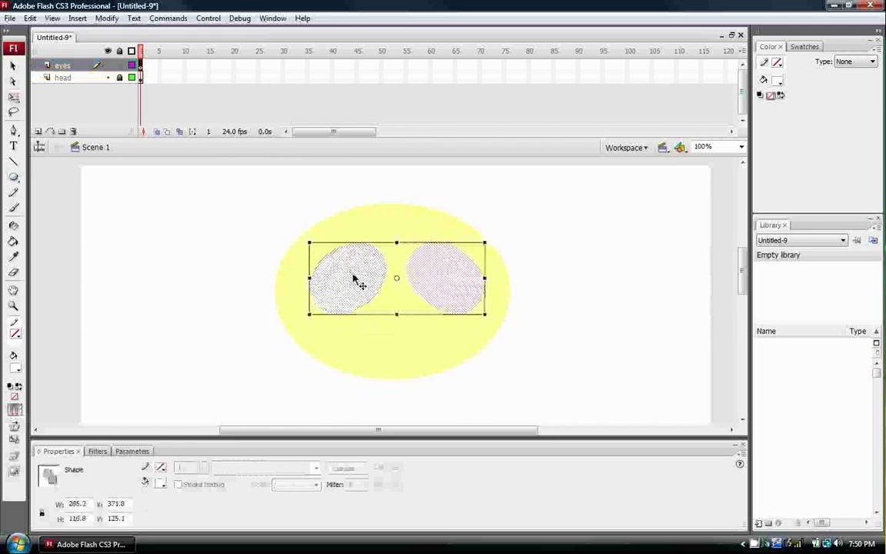
pyautogui.press('Left')
pyautogui.press('Left')
pyautogui.press('Left')
pyautogui.press('Left')
pyautogui.press('Left')
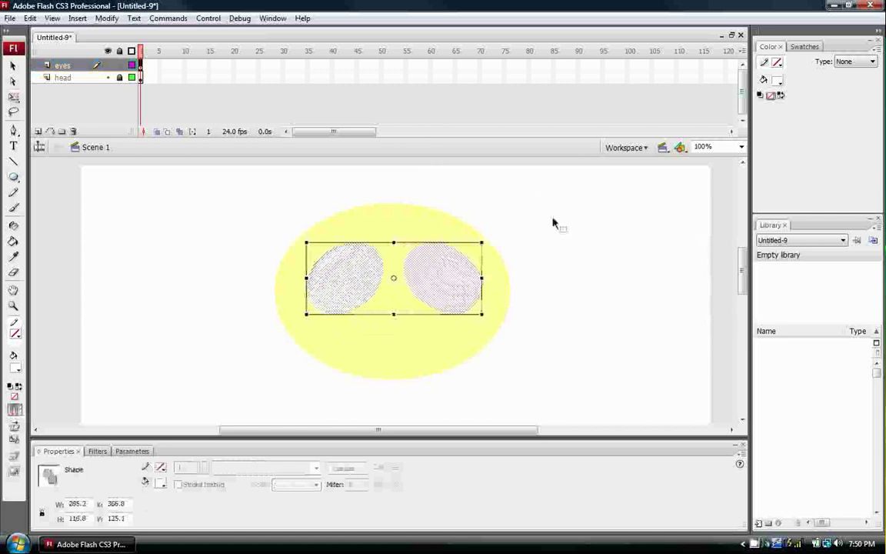
pyautogui.click(605, 275)
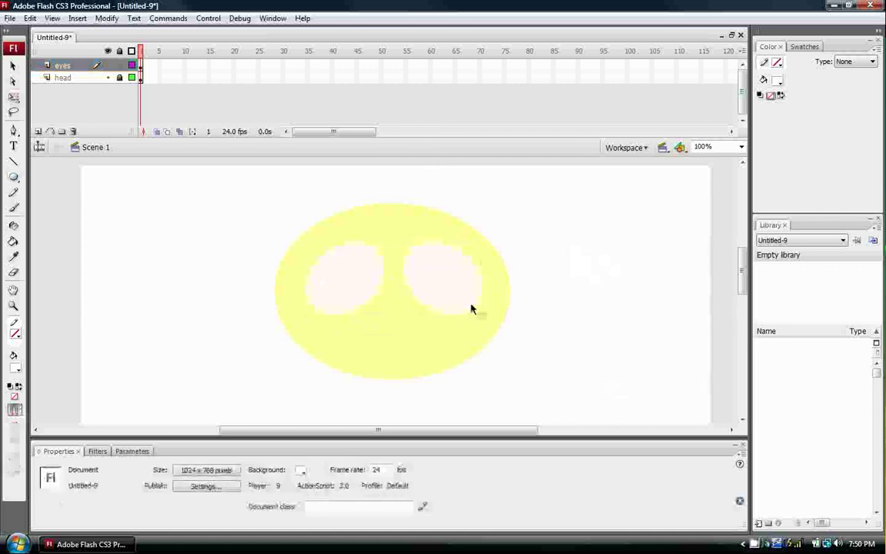
# Step: Draw a small black circular pupil near the lower inner edge of each white eye
pyautogui.click(13, 177)
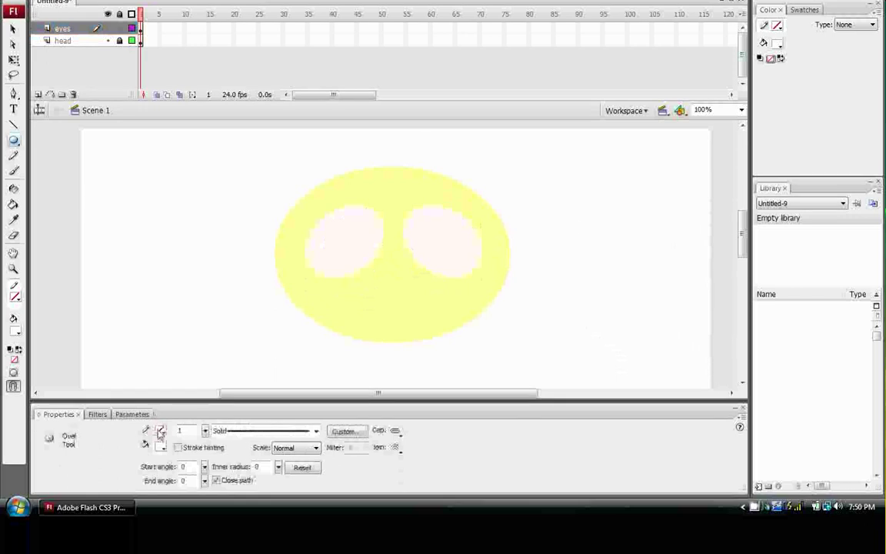
pyautogui.click(160, 482)
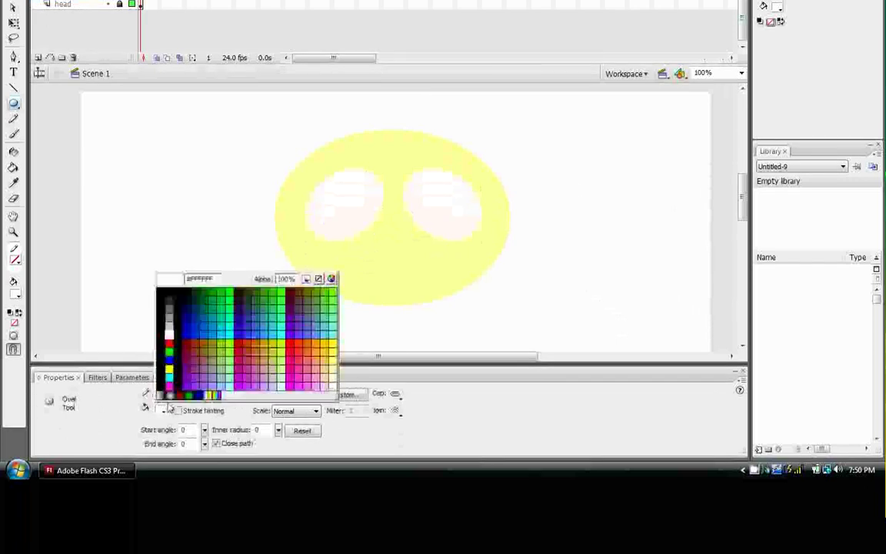
pyautogui.click(159, 367)
pyautogui.moveTo(349, 214); pyautogui.dragTo(364, 229)
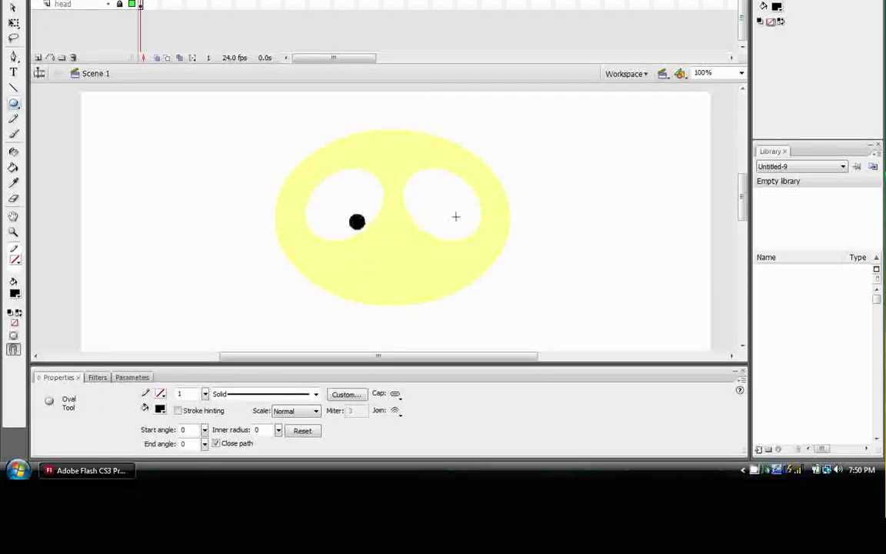
pyautogui.moveTo(437, 213); pyautogui.dragTo(420, 224)
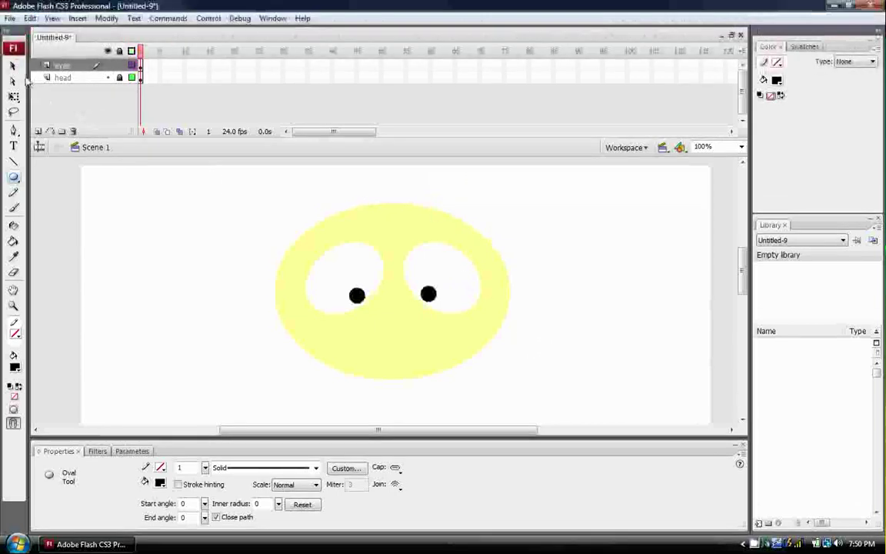
# Step: Add a new layer above the eyes layer and name it face
pyautogui.click(67, 68)
pyautogui.click(38, 131)
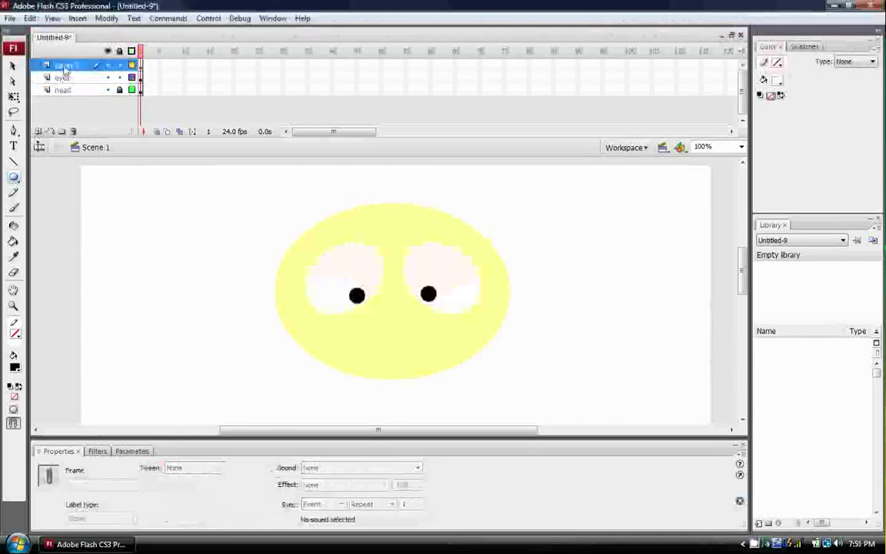
pyautogui.doubleClick(66, 68)
pyautogui.write('nose')
pyautogui.press('Return')
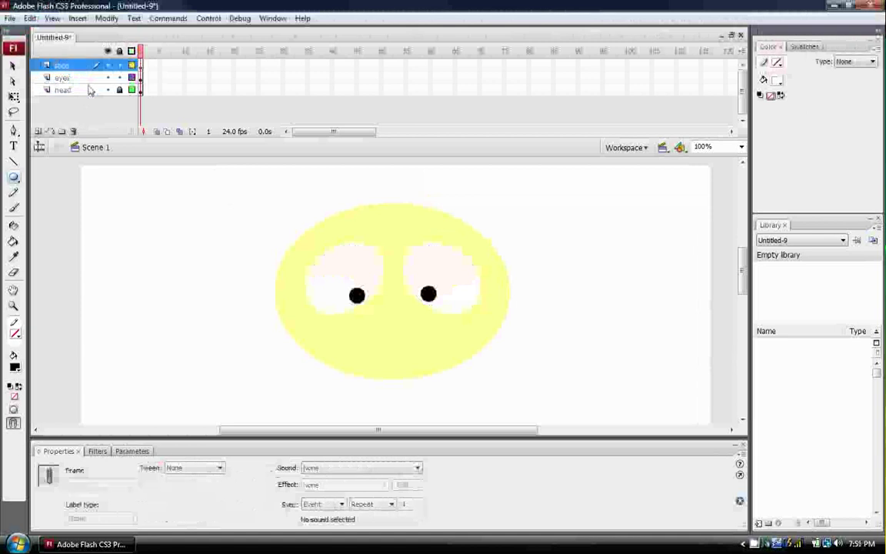
# Step: Draw a wide black horizontal line across the lower part of the head and bend it downward into a smile
pyautogui.click(13, 163)
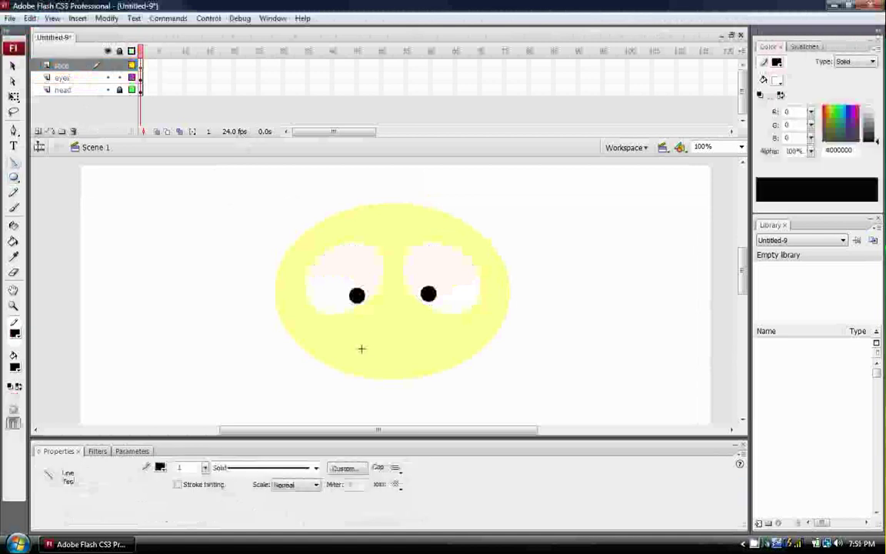
pyautogui.moveTo(316, 345); pyautogui.dragTo(477, 345)
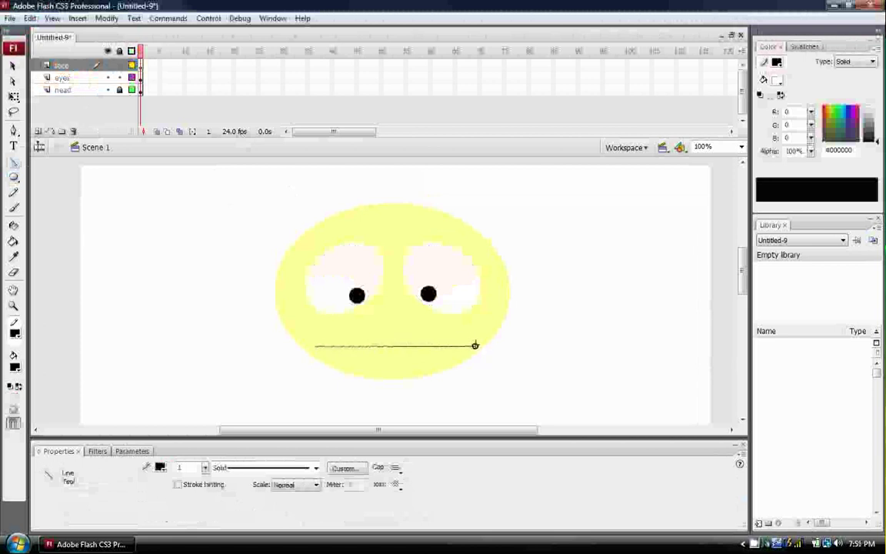
pyautogui.click(17, 67)
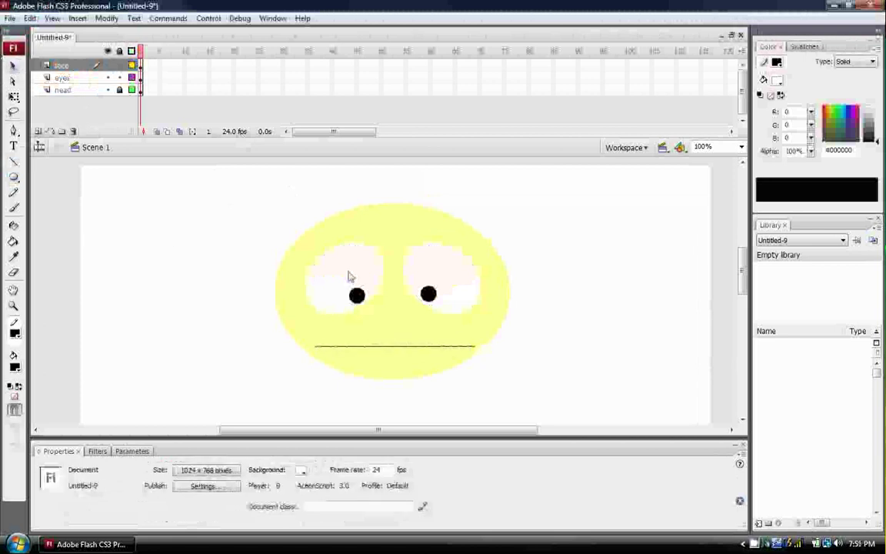
pyautogui.moveTo(405, 348); pyautogui.dragTo(401, 372)
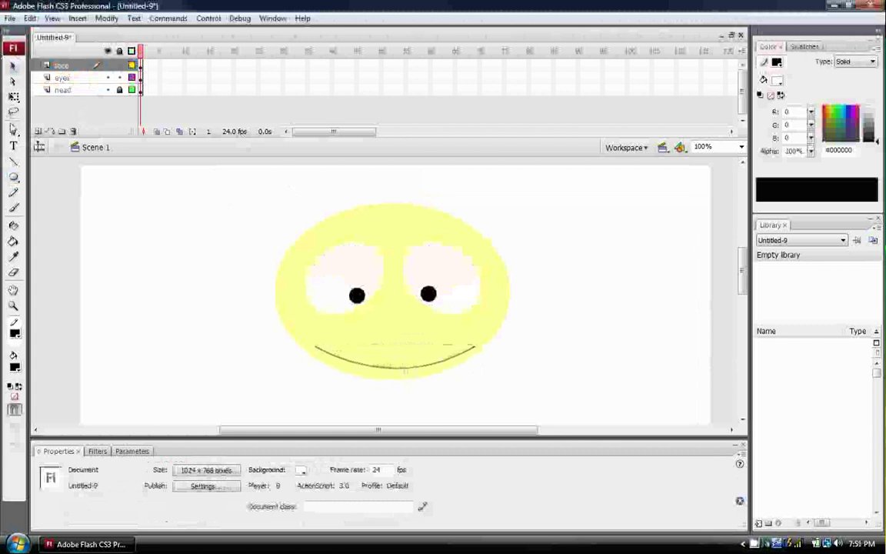
# Step: Draw two shorter lines centred above the smile, bending the lower one slightly downward and the smaller one above it upward
pyautogui.click(13, 161)
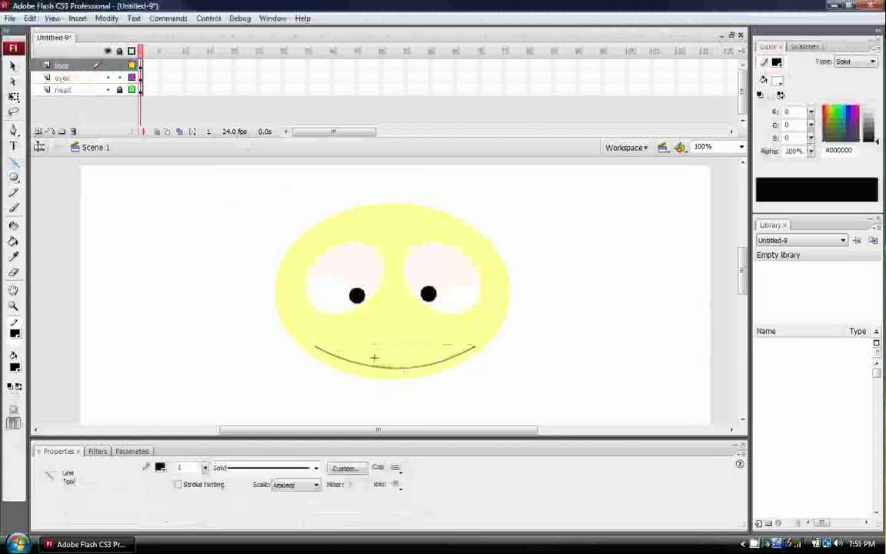
pyautogui.moveTo(420, 359); pyautogui.dragTo(426, 360)
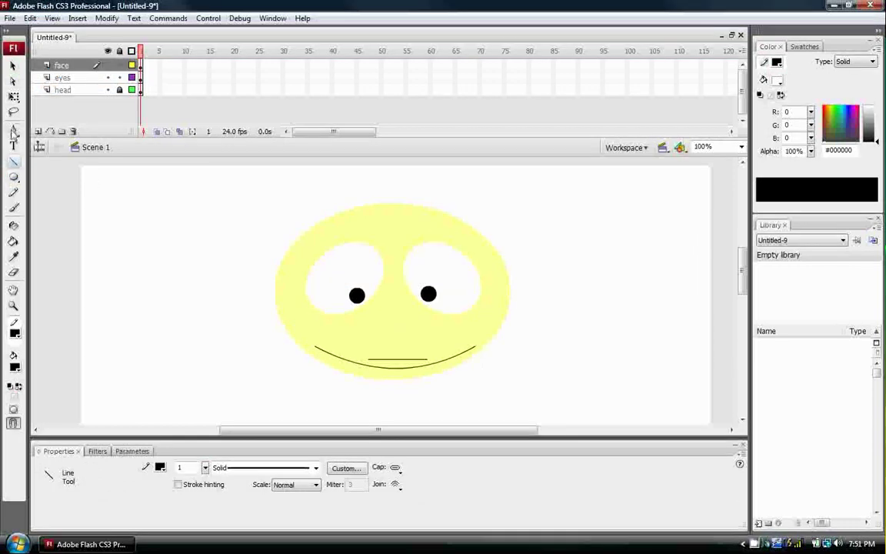
pyautogui.click(13, 66)
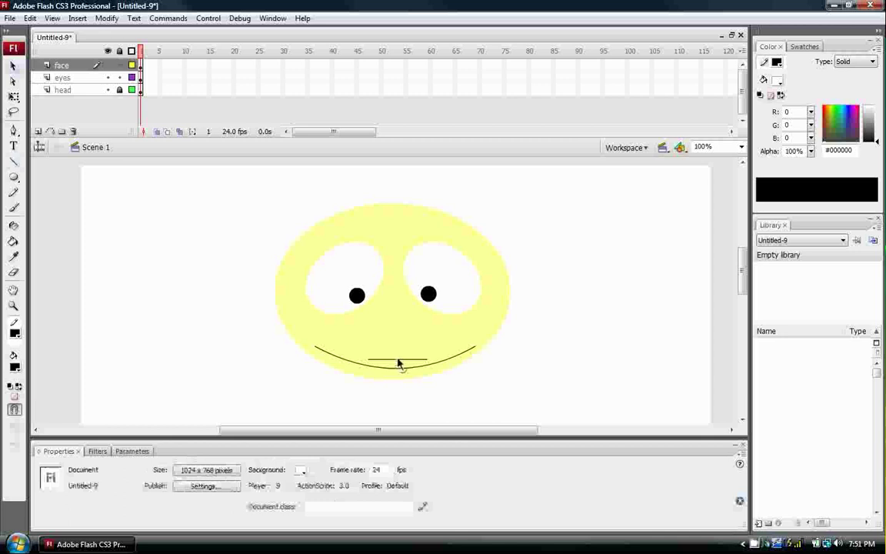
pyautogui.moveTo(398, 358); pyautogui.dragTo(398, 364)
pyautogui.click(15, 162)
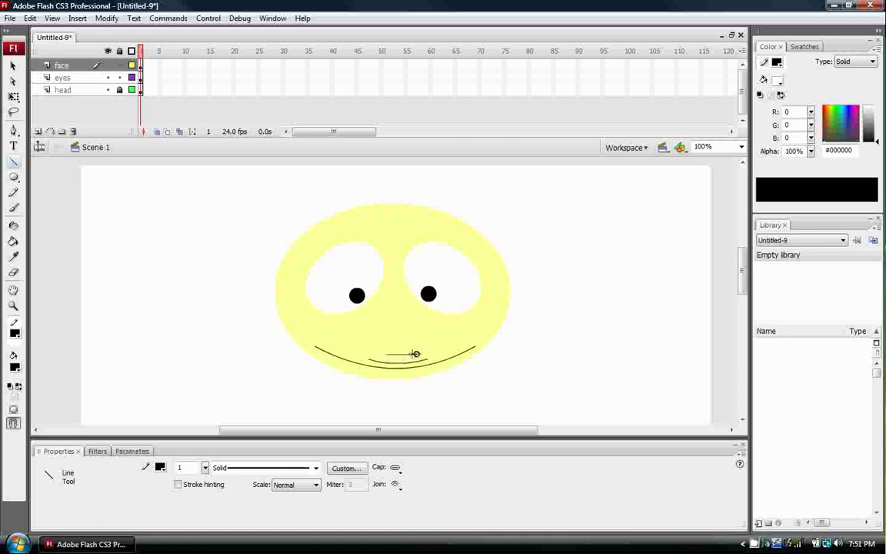
pyautogui.click(14, 67)
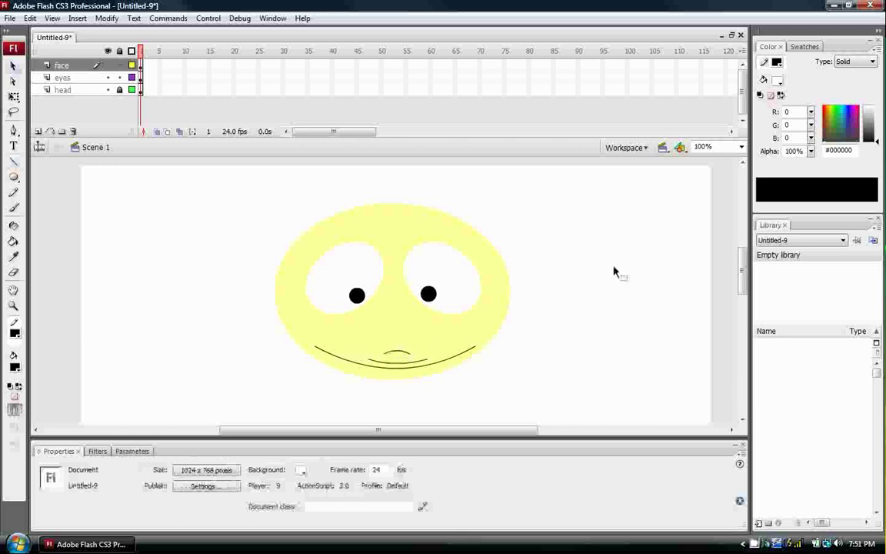
# Step: Lock the eyes and face layers and add a new layer named hat above them
pyautogui.click(110, 66)
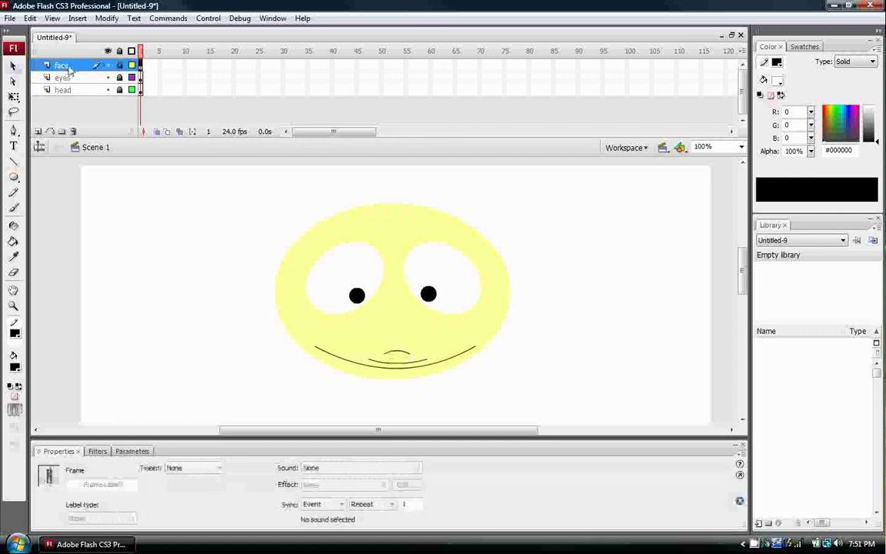
pyautogui.click(38, 132)
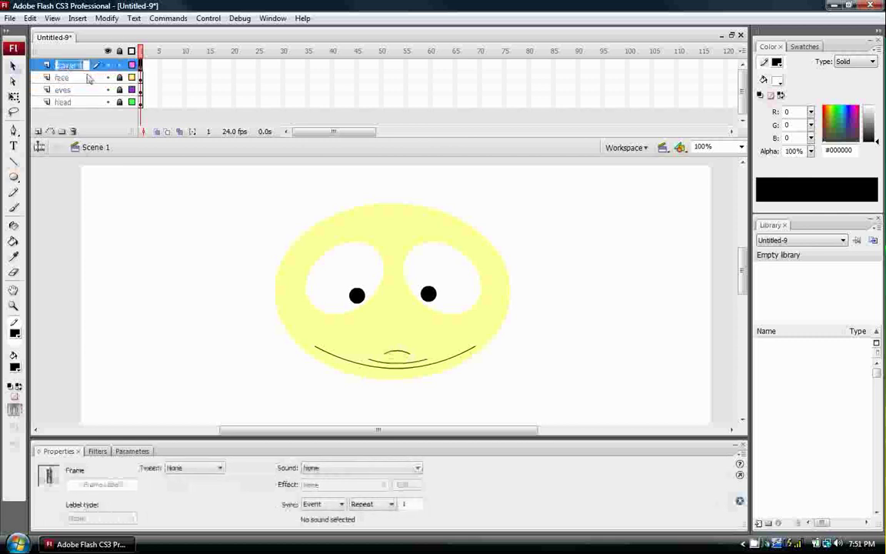
pyautogui.write('nose')
pyautogui.press('Return')
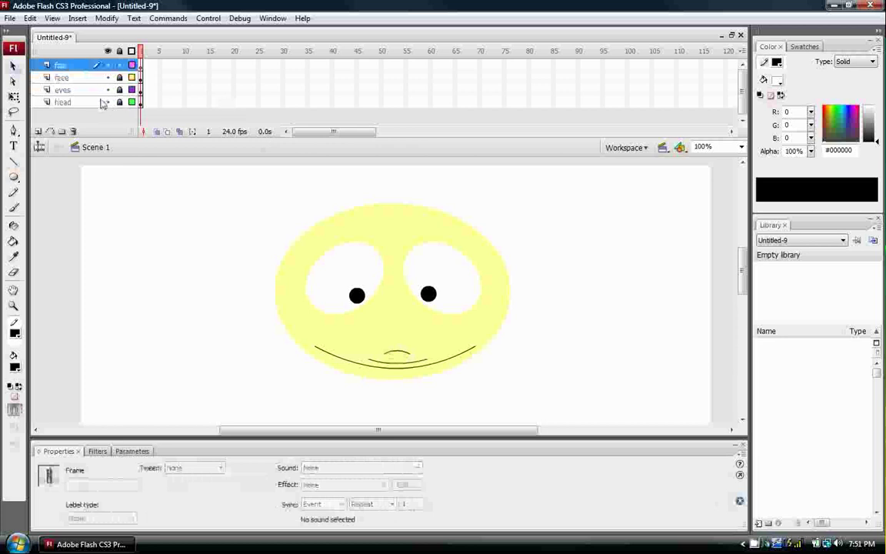
# Step: Copy the head oval in place onto the hat layer and recolour the copy blue
pyautogui.click(102, 104)
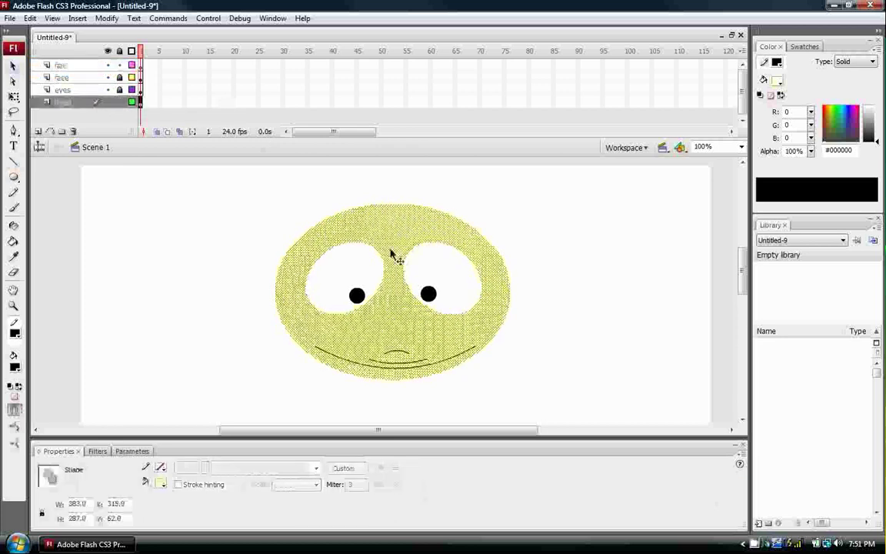
pyautogui.click(141, 66)
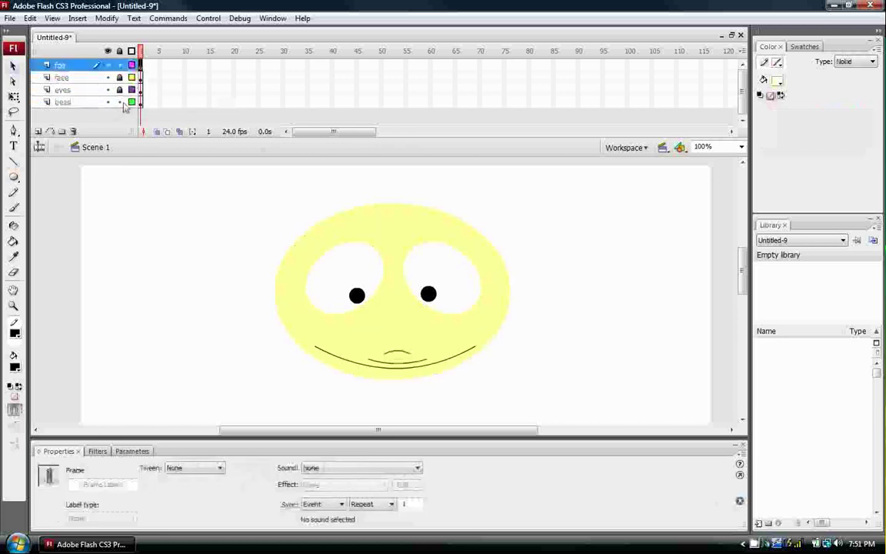
pyautogui.hotkey('ctrl', 'shift', 'v')
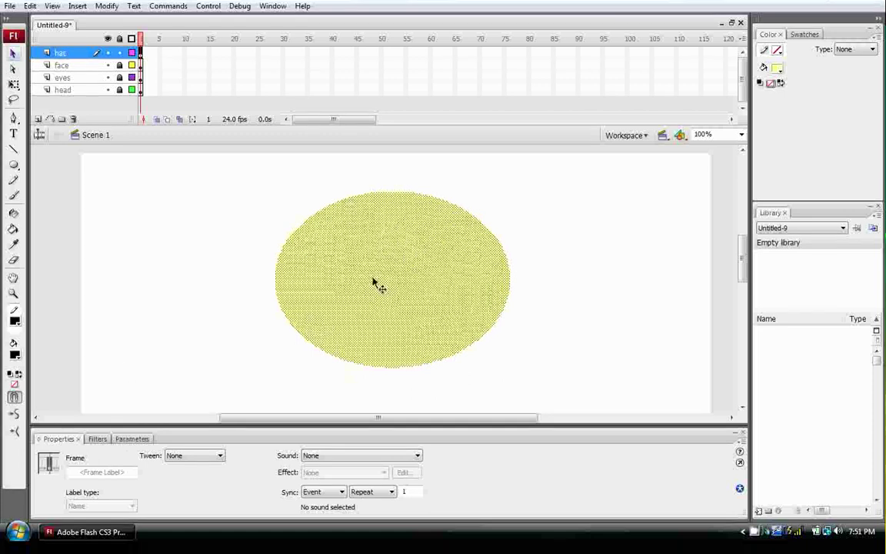
pyautogui.click(369, 308)
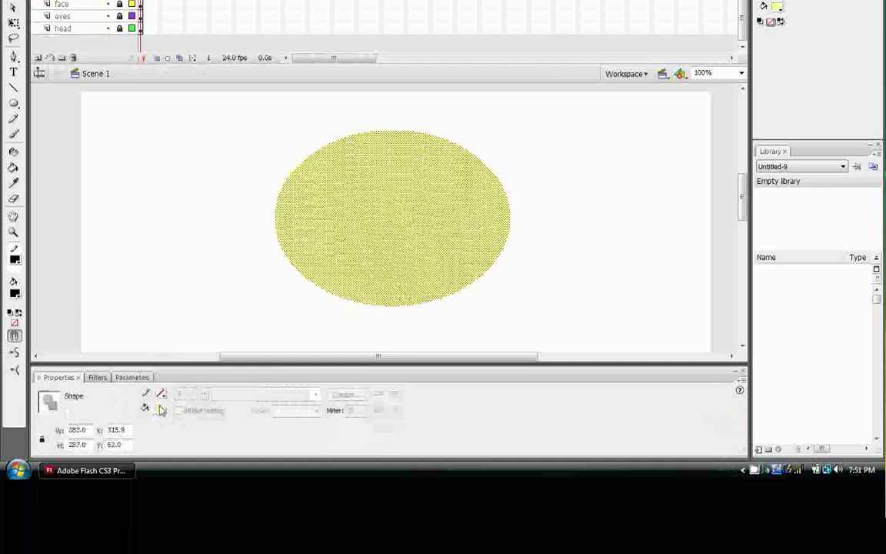
pyautogui.click(162, 448)
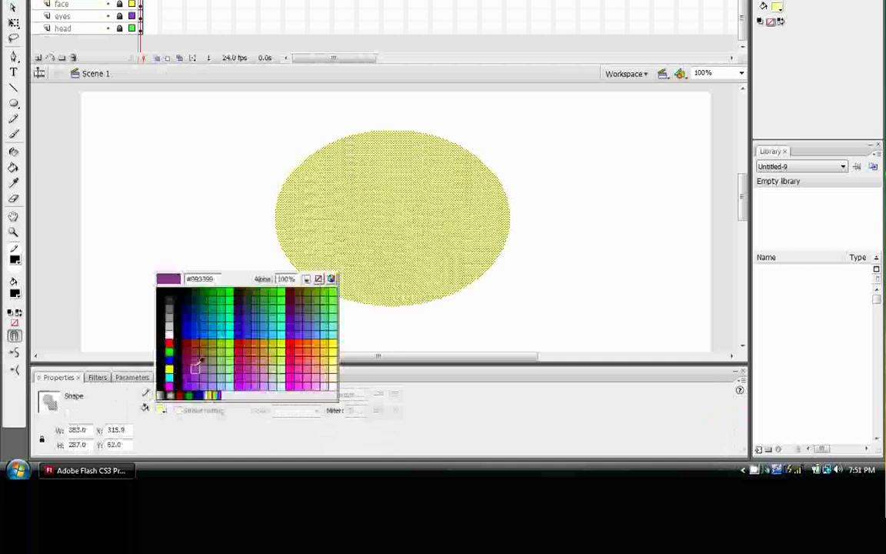
pyautogui.click(215, 323)
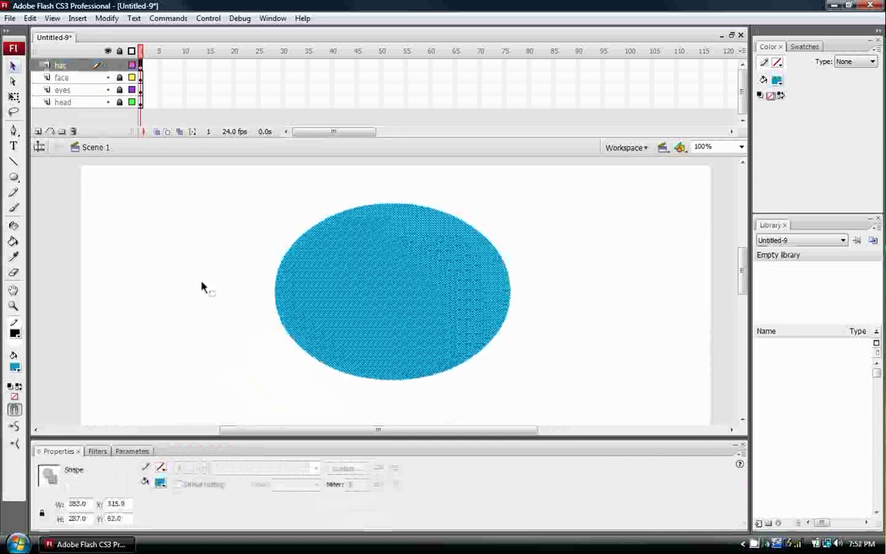
# Step: Delete the lower two thirds of the blue oval and bend the remaining straight edge upward to shape a cap
pyautogui.moveTo(195, 282)
pyautogui.mouseDown()
pyautogui.moveTo(494, 350)
pyautogui.moveTo(659, 415)
pyautogui.moveTo(235, 344)
pyautogui.moveTo(199, 285)
pyautogui.moveTo(257, 283)
pyautogui.moveTo(607, 416)
pyautogui.mouseUp()
pyautogui.press('Delete')
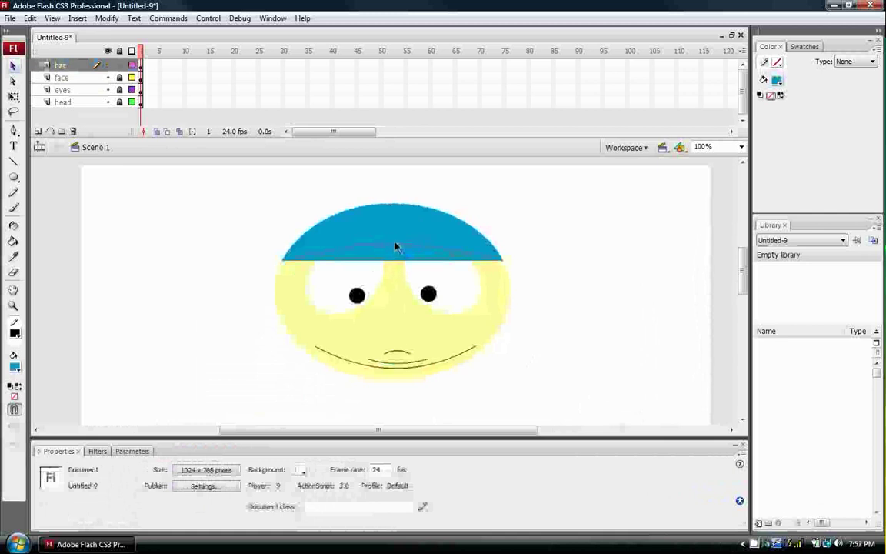
pyautogui.moveTo(396, 246); pyautogui.dragTo(396, 245)
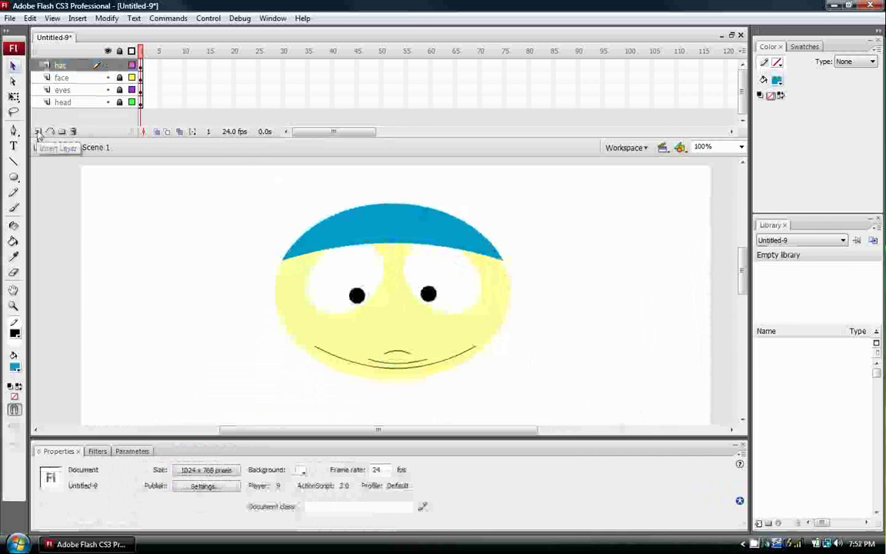
# Step: Place a duplicate of the blue cap to the right of the head and recolour it yellow-orange
pyautogui.click(358, 233)
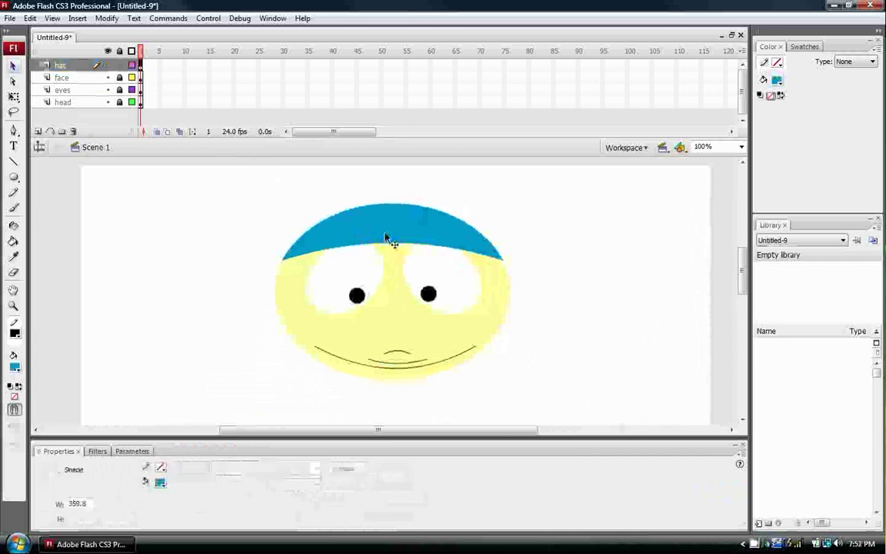
pyautogui.moveTo(354, 298); pyautogui.dragTo(625, 212)
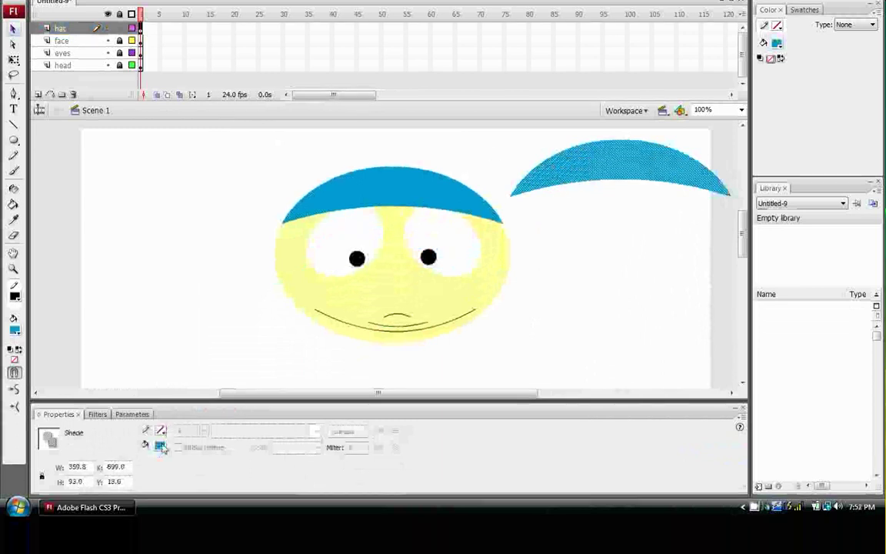
pyautogui.click(160, 482)
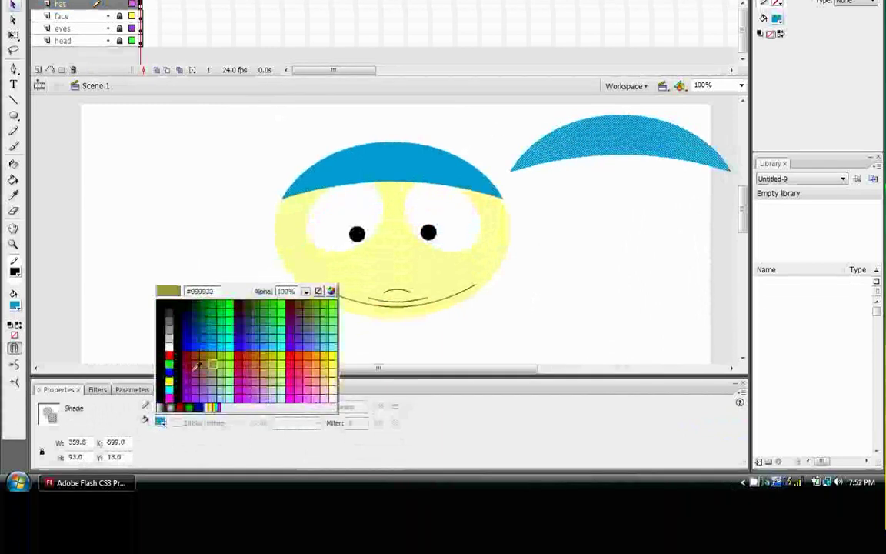
pyautogui.click(326, 346)
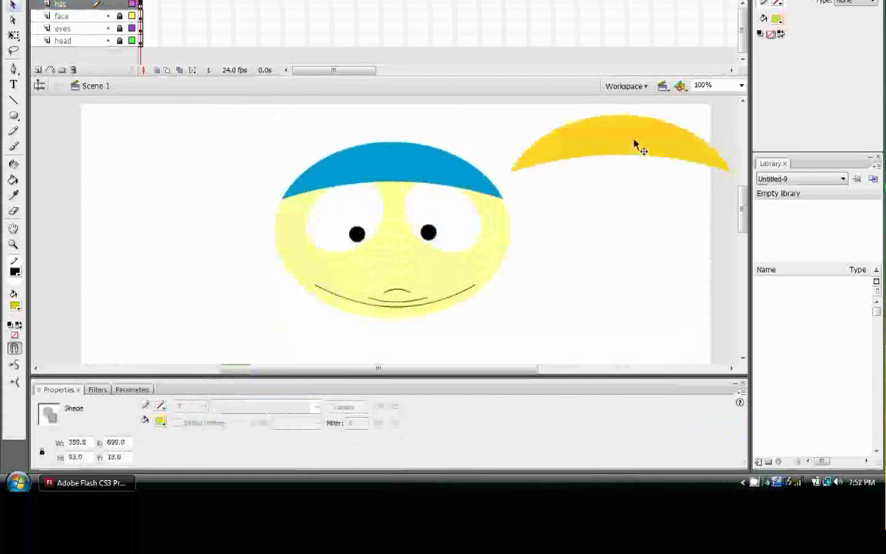
# Step: Trim the yellow-orange copy down to a thin curved band and place it along the lower edge of the blue cap
pyautogui.moveTo(630, 141)
pyautogui.mouseDown()
pyautogui.moveTo(624, 132)
pyautogui.moveTo(629, 146)
pyautogui.mouseUp()
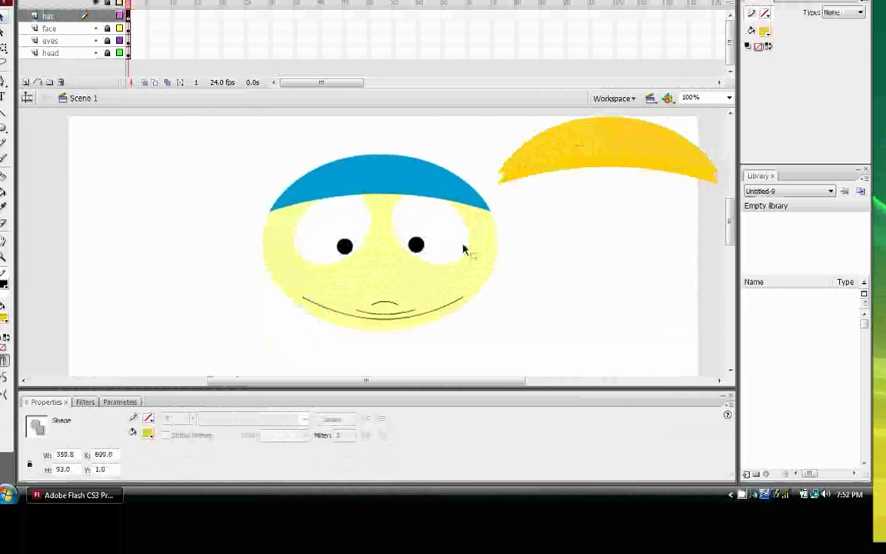
pyautogui.click(491, 163)
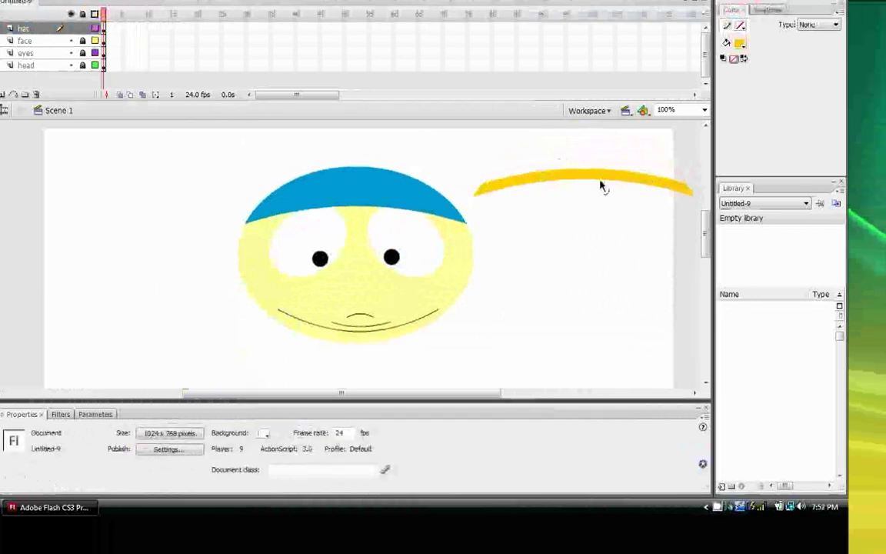
pyautogui.moveTo(585, 180); pyautogui.dragTo(368, 203)
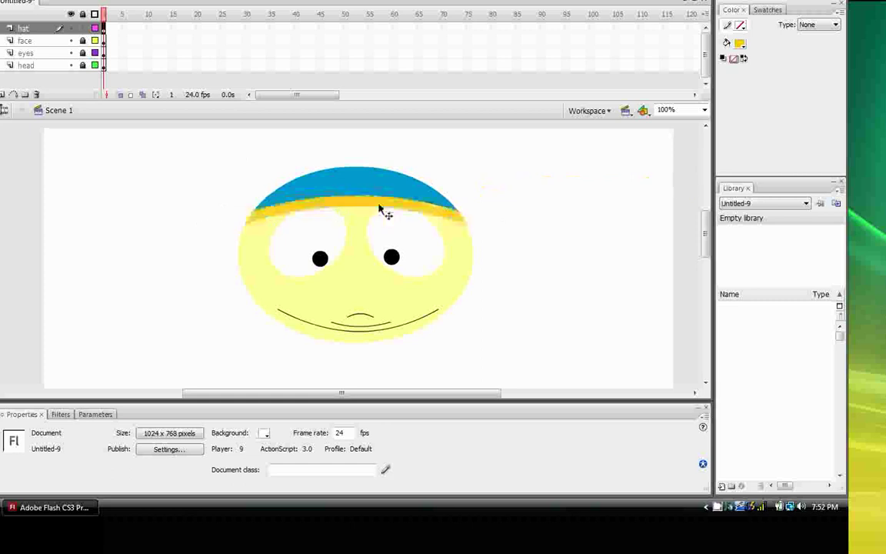
pyautogui.click(550, 230)
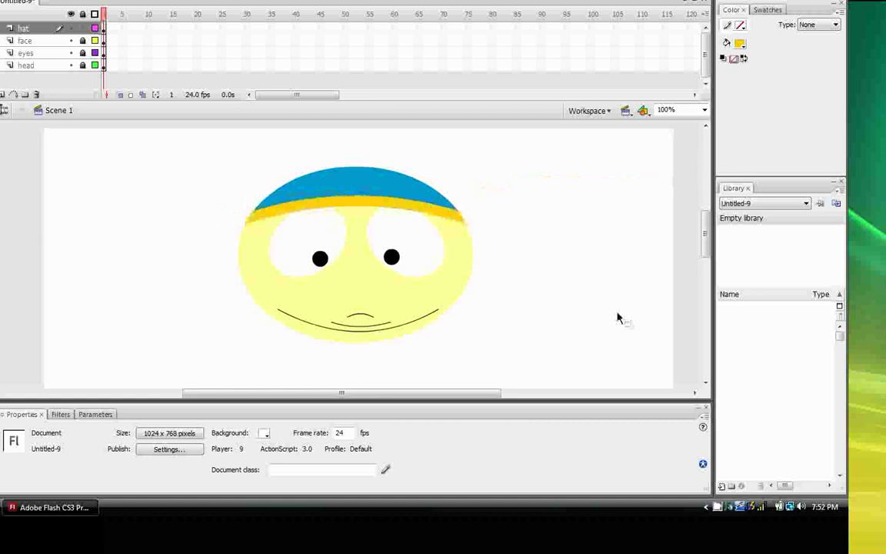
# Step: Draw a closed cloud-shaped outline with a scalloped top and flat base to the right of the head, using the Pen tool
pyautogui.press('p')
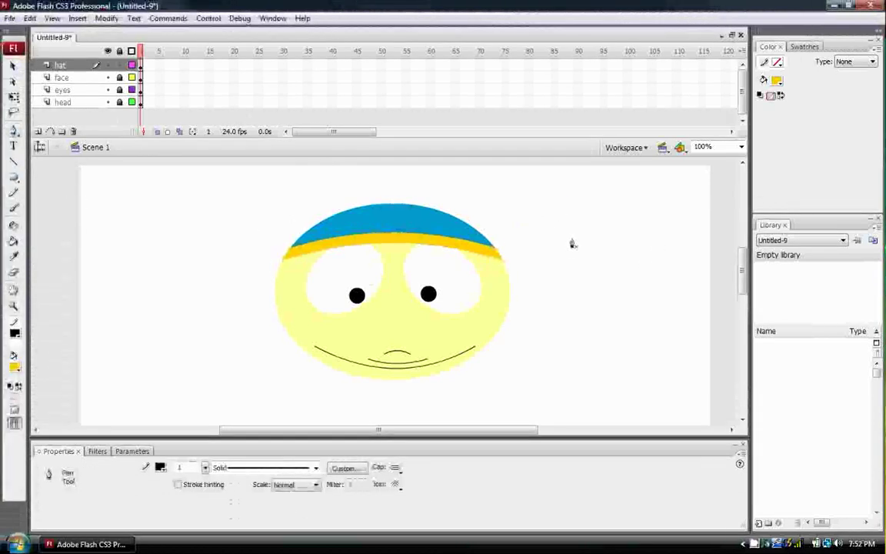
pyautogui.click(615, 230)
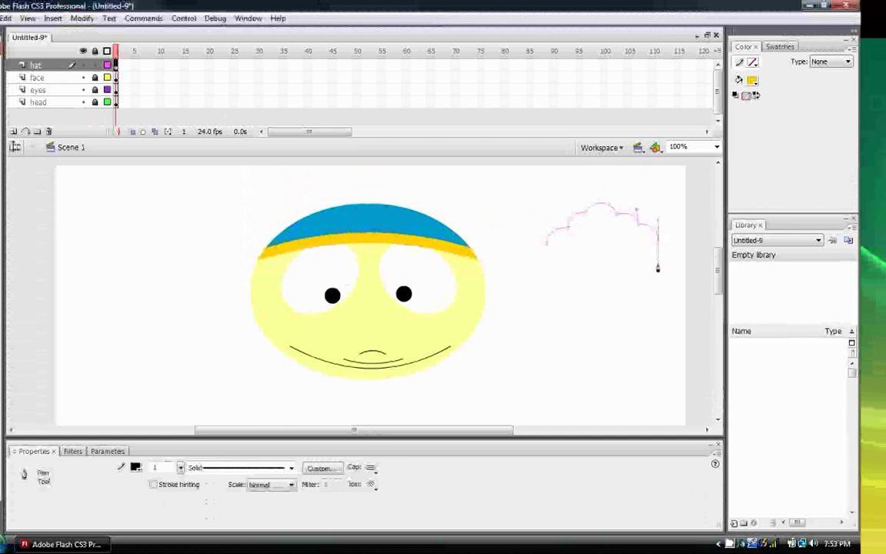
pyautogui.click(658, 263)
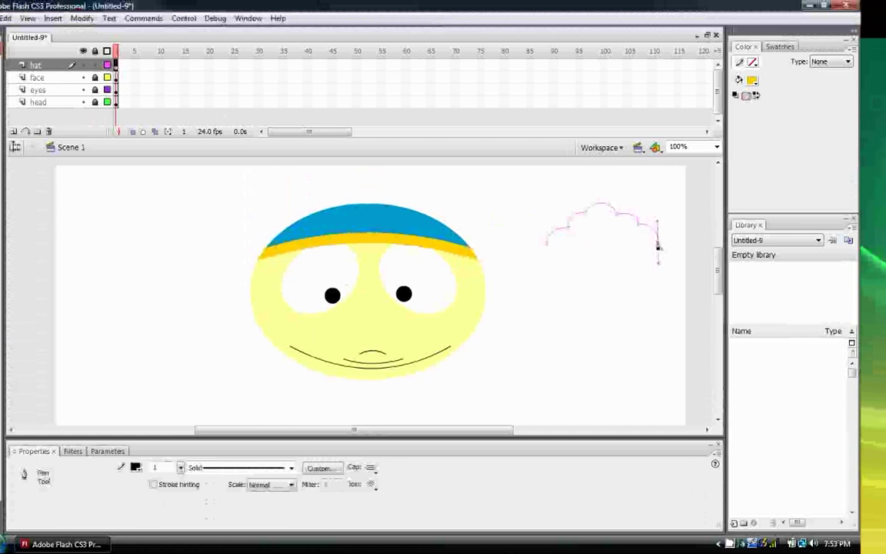
pyautogui.click(547, 246)
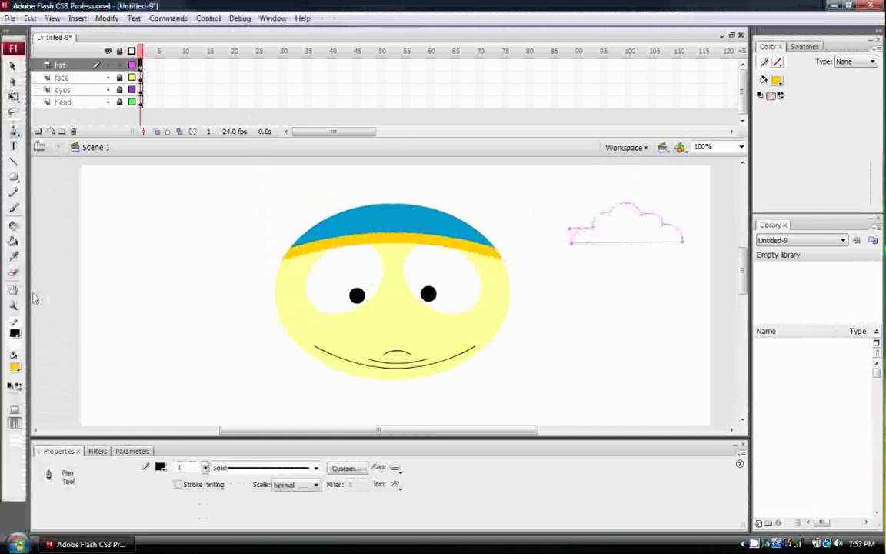
# Step: Fill the cloud outline with yellow-orange, move the fill to the left of the head and delete the leftover black outline
pyautogui.click(13, 224)
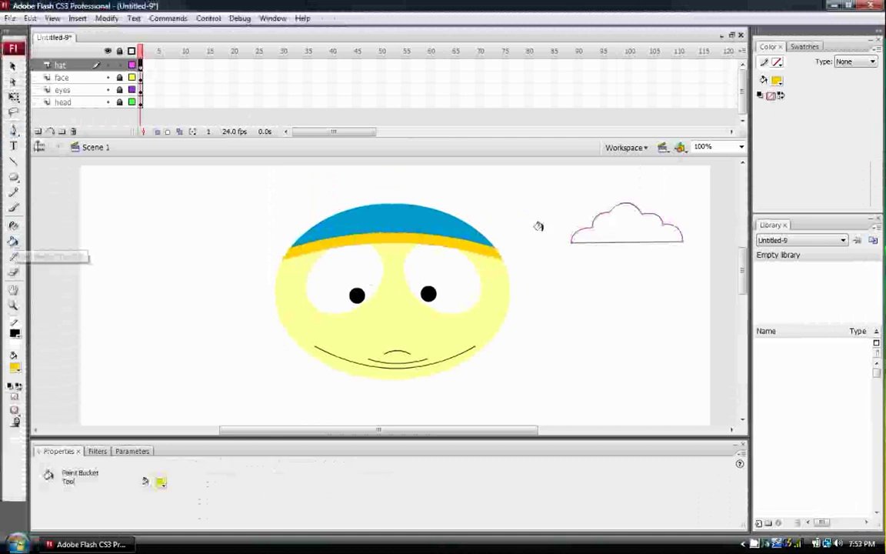
pyautogui.click(624, 225)
pyautogui.click(13, 65)
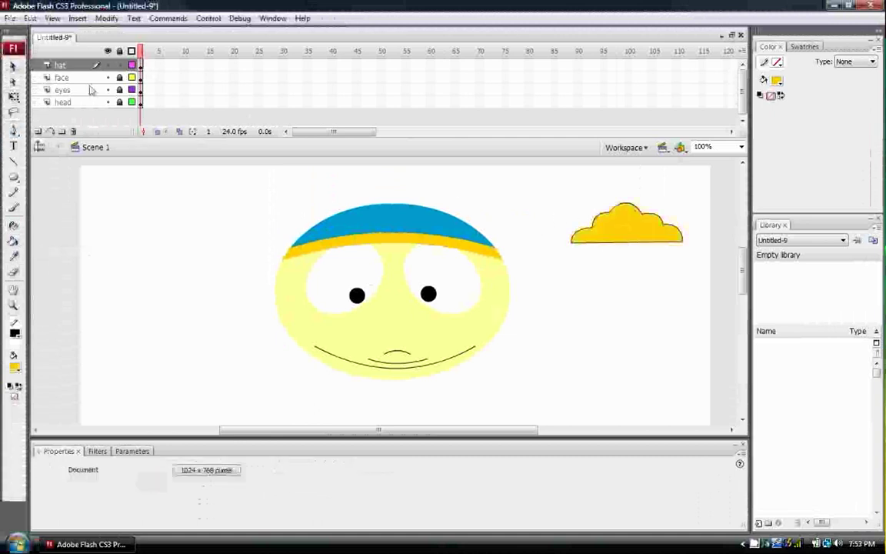
pyautogui.moveTo(591, 227); pyautogui.dragTo(149, 215)
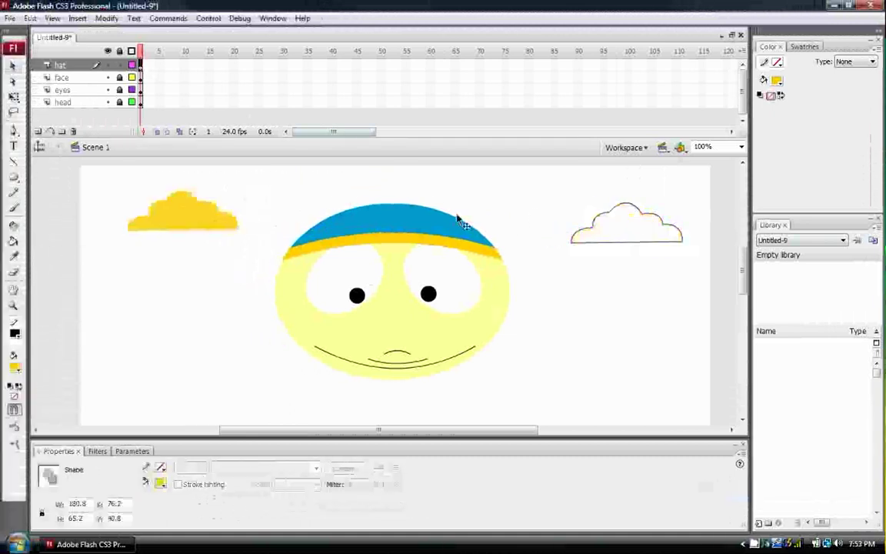
pyautogui.moveTo(531, 197); pyautogui.dragTo(700, 277)
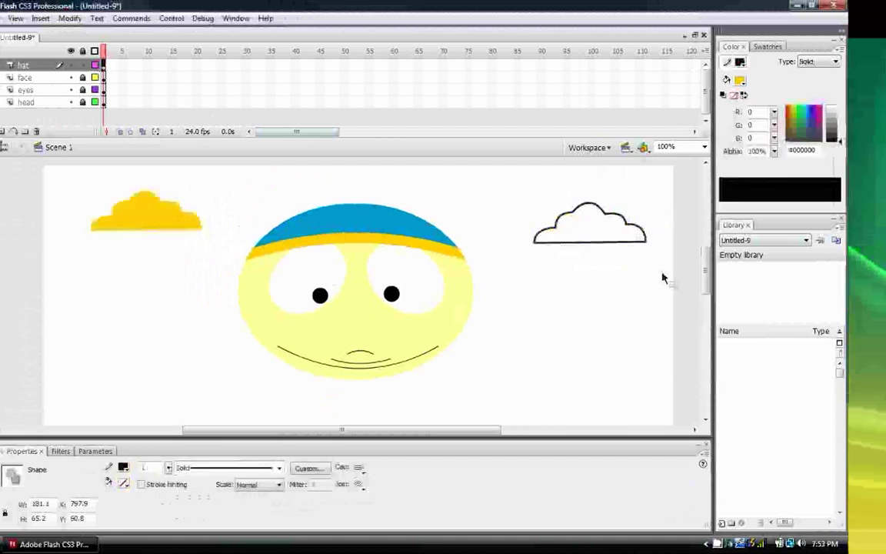
pyautogui.press('Delete')
# Step: Scale the yellow-orange cloud down to about 113 px wide and seat it on top of the blue cap with its base curved upward
pyautogui.press('q')
pyautogui.click(143, 219)
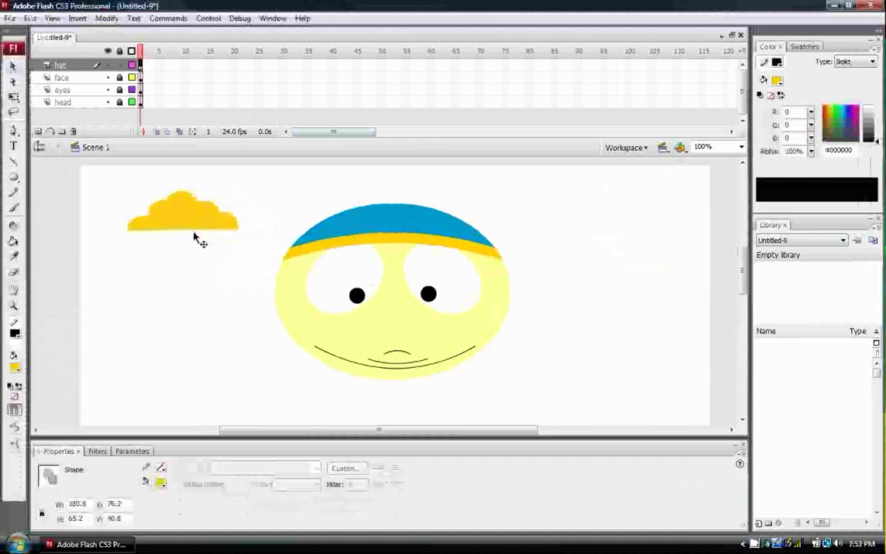
pyautogui.press('shift')
pyautogui.moveTo(127, 192); pyautogui.dragTo(201, 230)
pyautogui.click(119, 211)
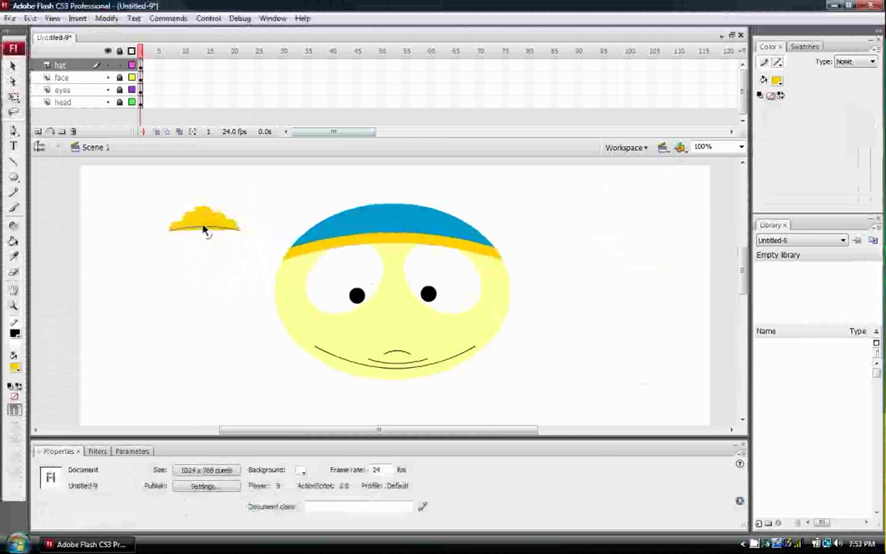
pyautogui.moveTo(204, 232); pyautogui.dragTo(429, 201)
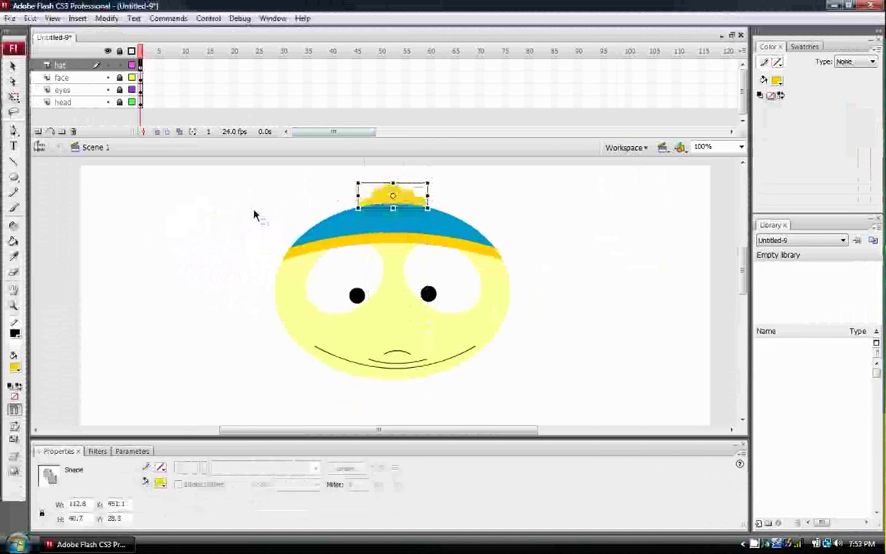
pyautogui.click(294, 220)
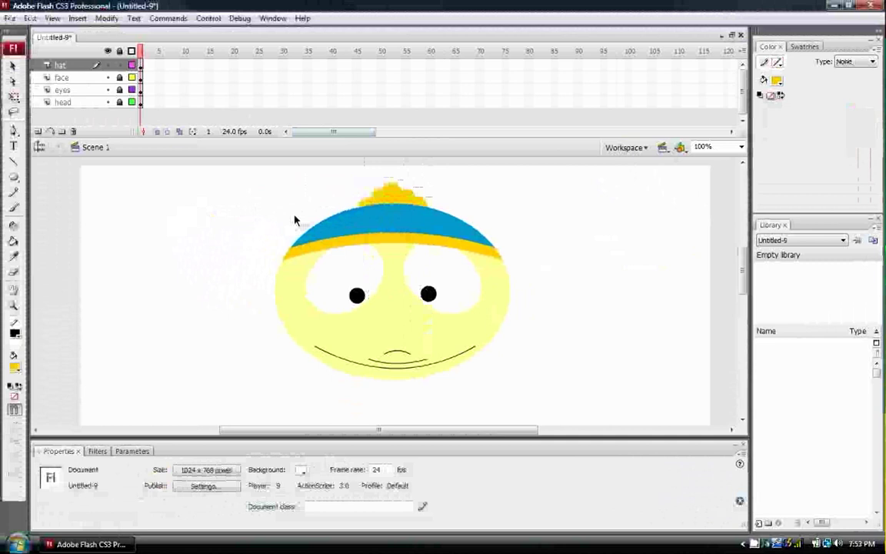
# Step: Add a layer named glasses above the hat layer and lock the hat layer
pyautogui.click(85, 66)
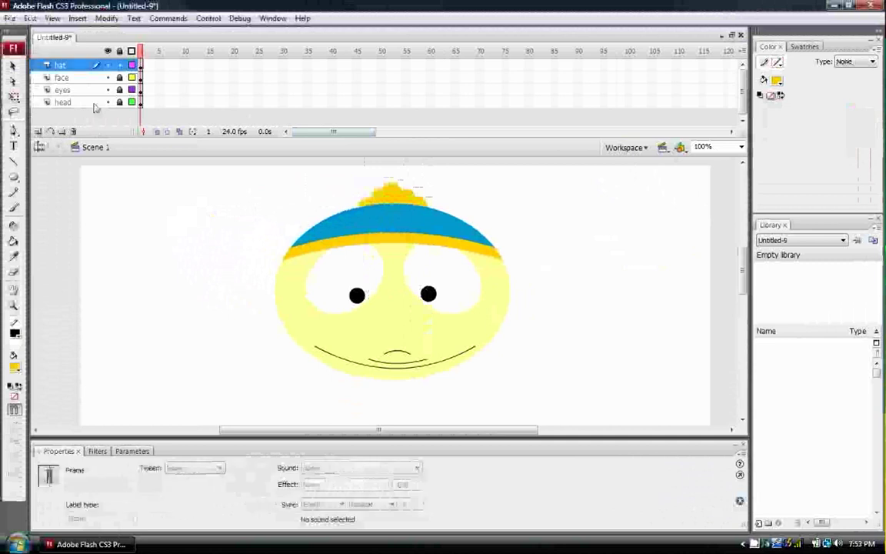
pyautogui.click(38, 131)
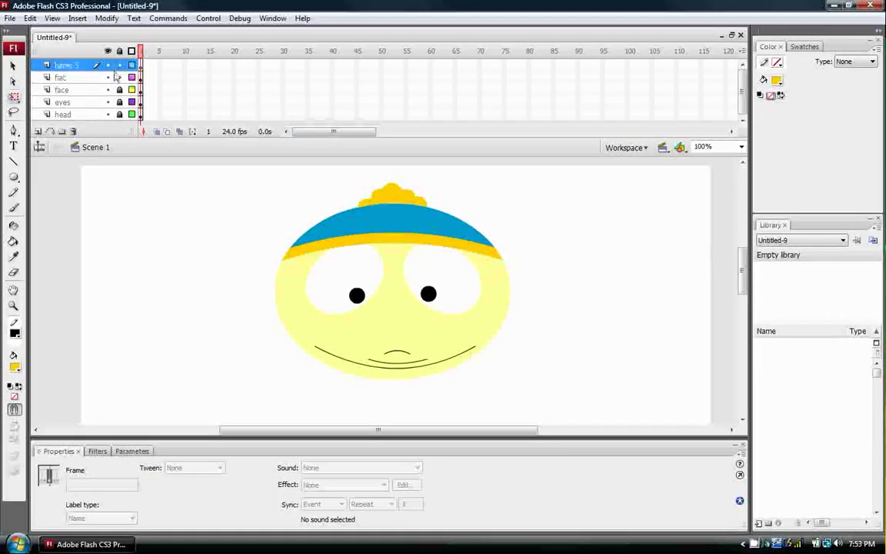
pyautogui.doubleClick(68, 66)
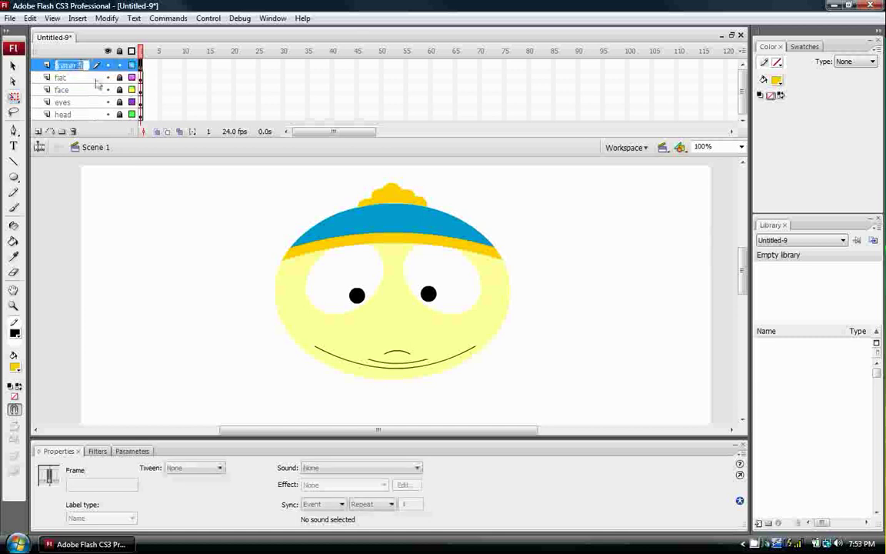
pyautogui.write('glasses')
pyautogui.press('Return')
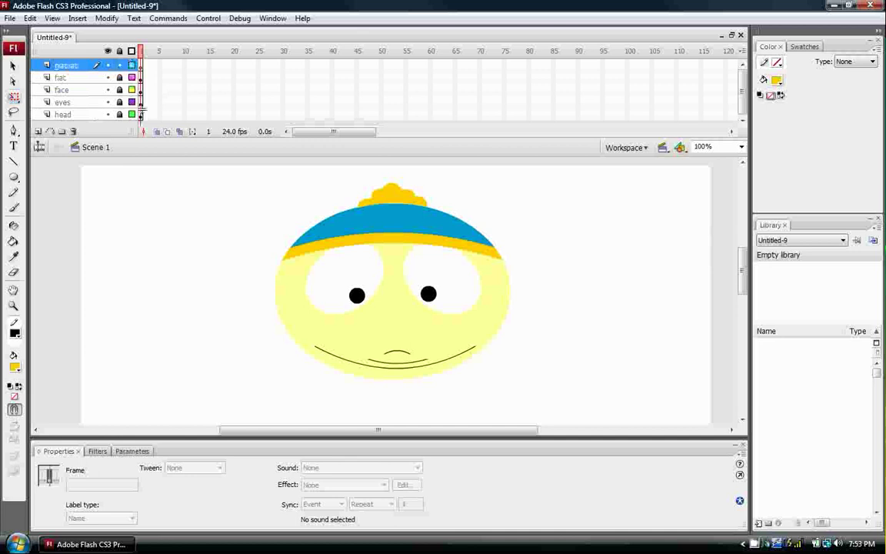
# Step: Turn off every snapping option, including Snap Align, Snap to Pixels and Snap to Objects
pyautogui.click(52, 18)
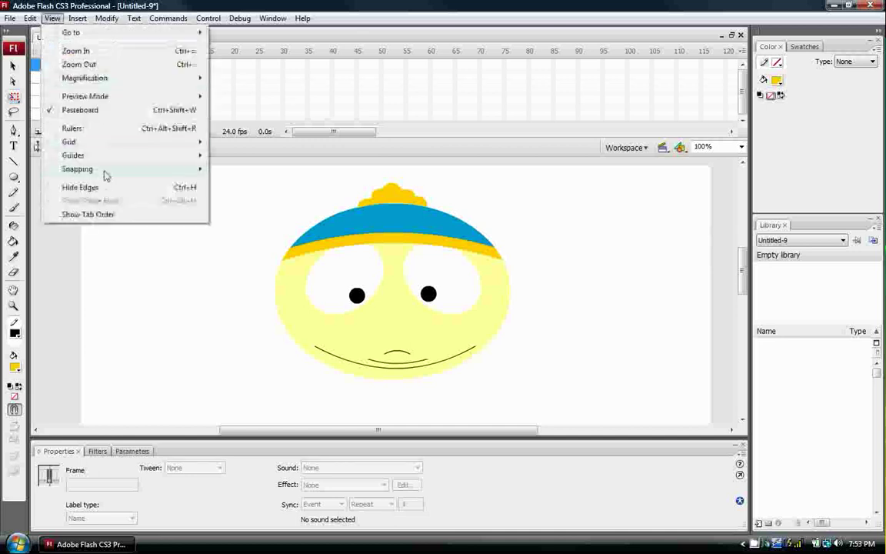
pyautogui.moveTo(107, 169)
pyautogui.click(283, 223)
pyautogui.click(51, 17)
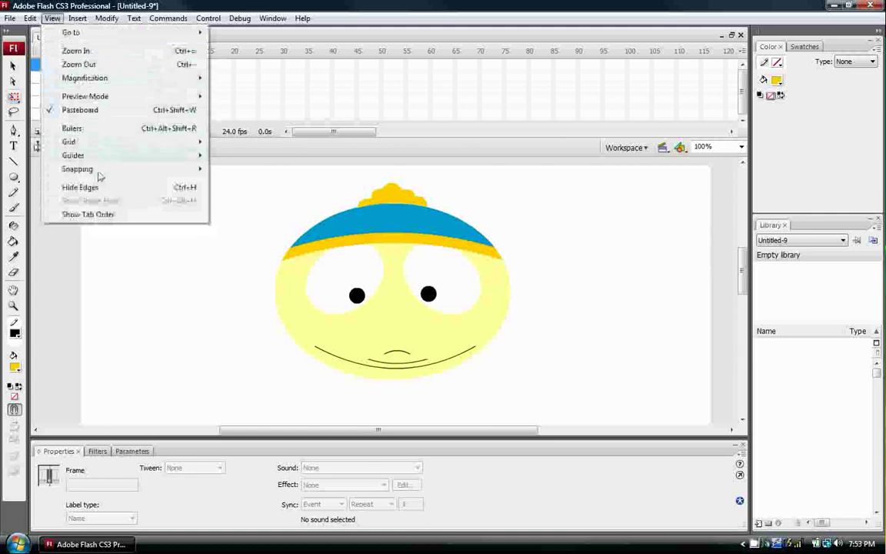
pyautogui.moveTo(92, 169)
pyautogui.click(274, 198)
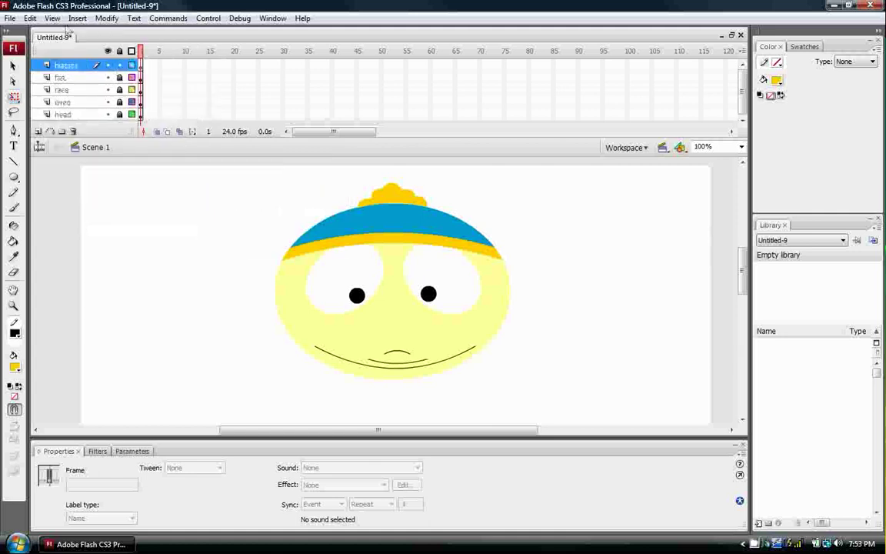
pyautogui.click(52, 17)
pyautogui.moveTo(109, 174)
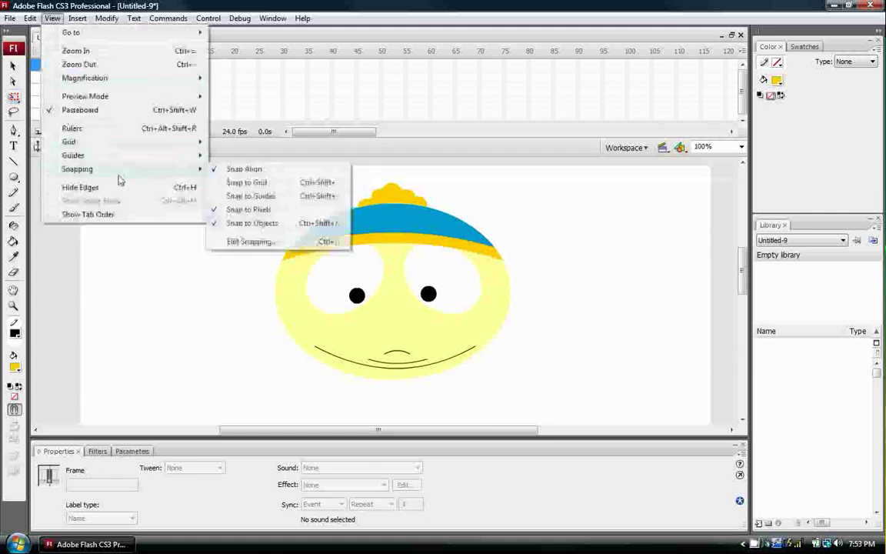
pyautogui.click(223, 204)
pyautogui.click(52, 18)
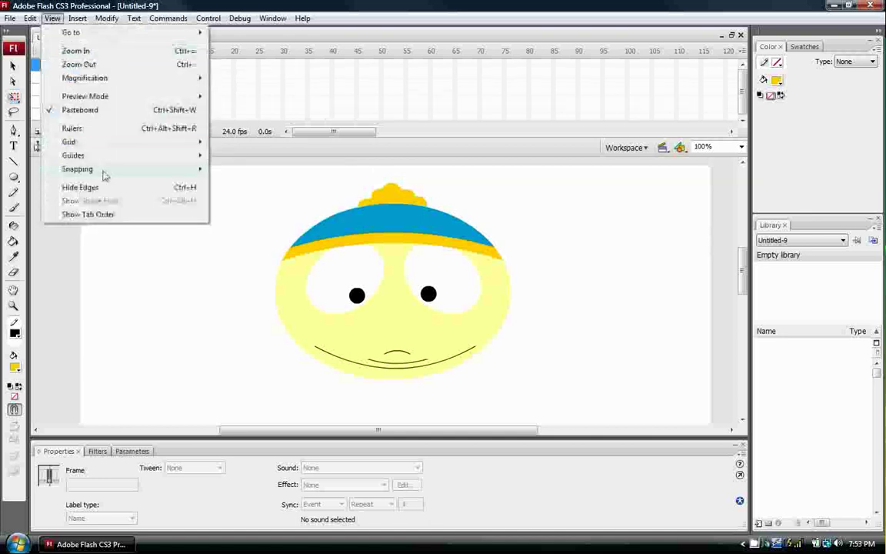
pyautogui.click(230, 168)
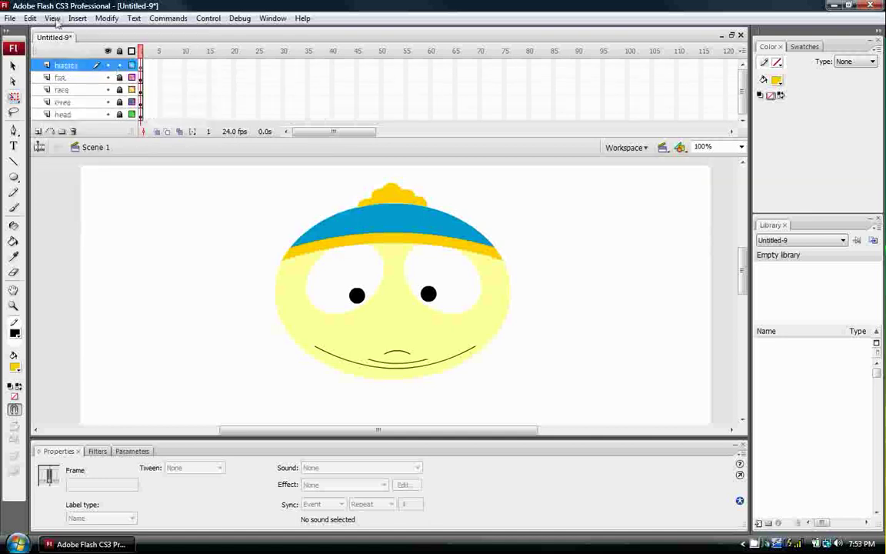
pyautogui.click(52, 17)
pyautogui.moveTo(122, 177)
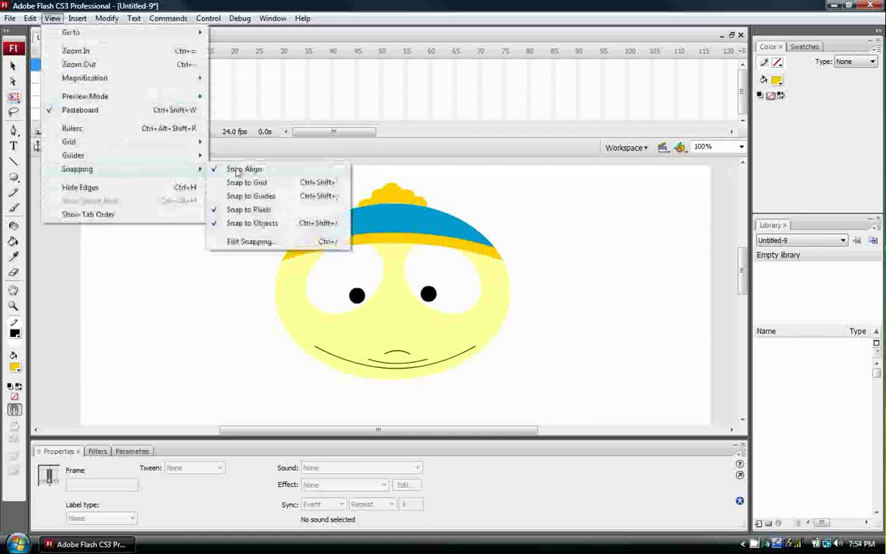
pyautogui.click(231, 168)
pyautogui.click(52, 18)
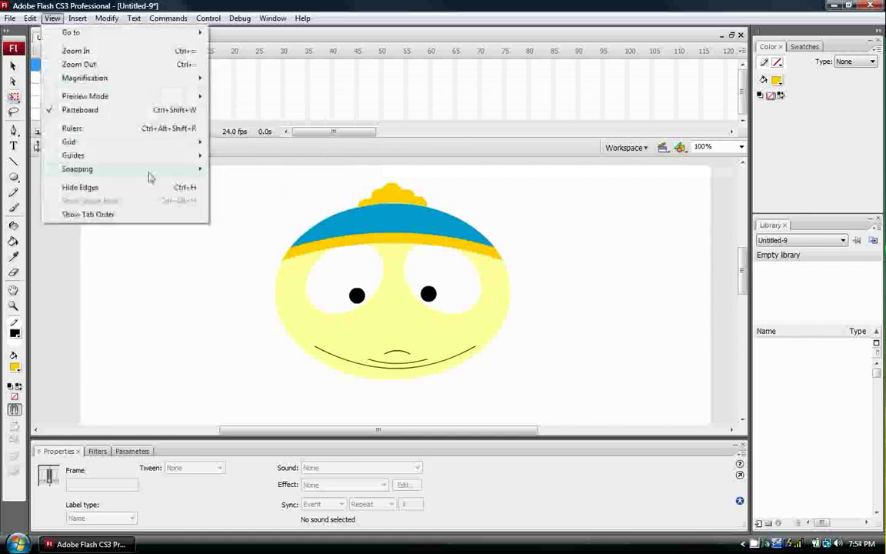
pyautogui.moveTo(137, 168)
pyautogui.click(246, 209)
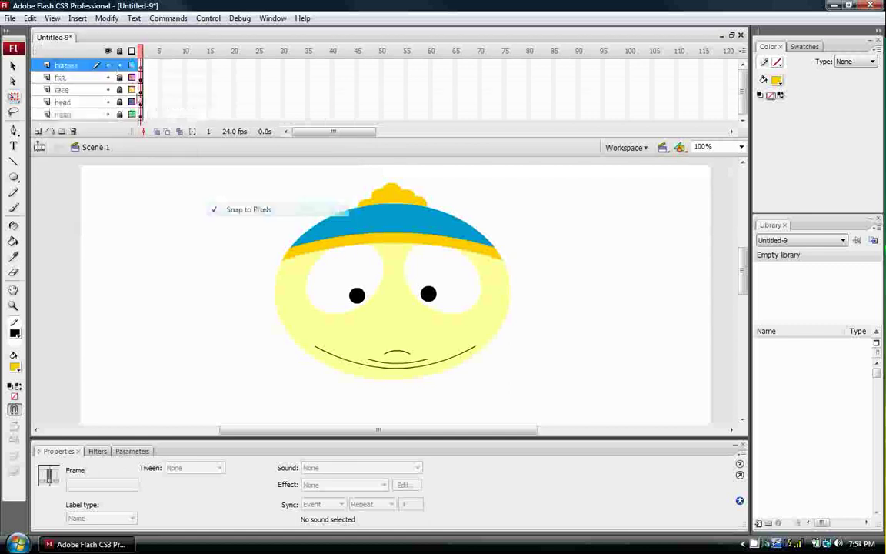
pyautogui.click(52, 18)
pyautogui.moveTo(119, 178)
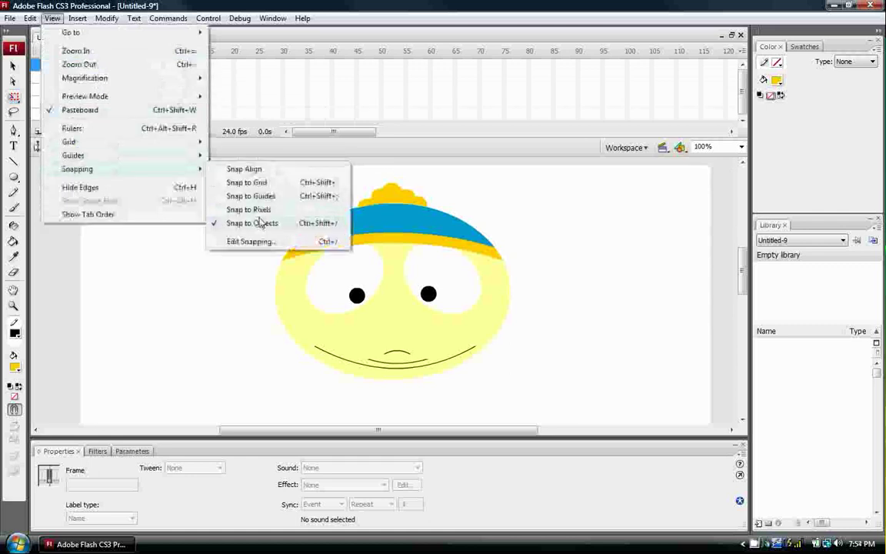
pyautogui.click(260, 223)
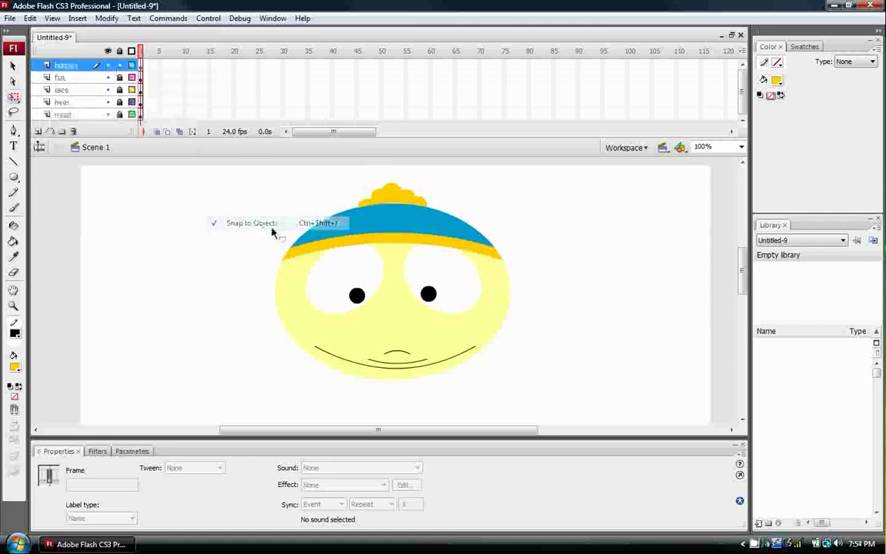
# Step: Draw a closed lens outline around the left eye with the Pen tool and fill it with blue #0099CC
pyautogui.click(14, 129)
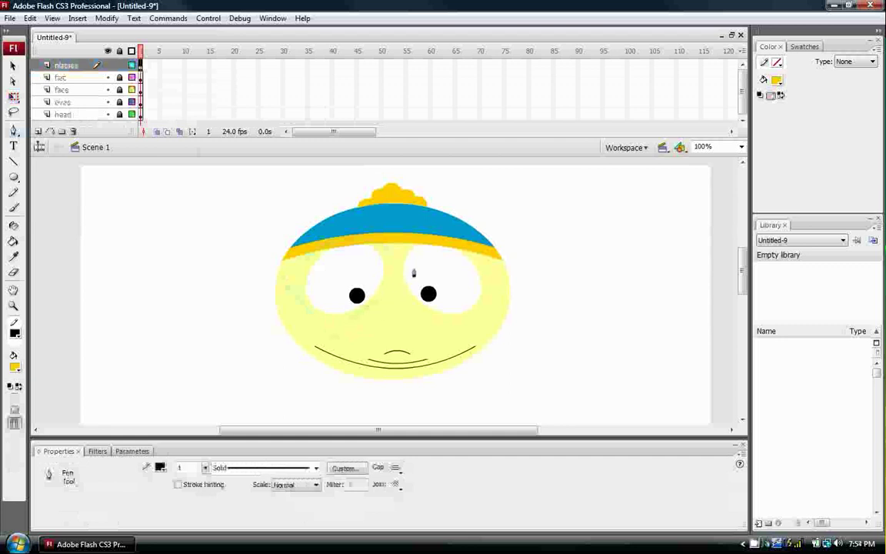
pyautogui.moveTo(377, 303); pyautogui.dragTo(413, 270)
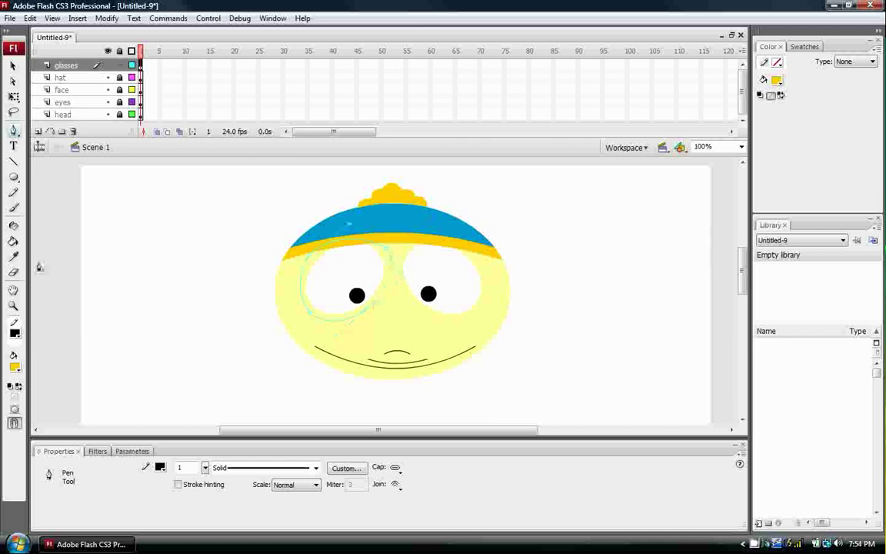
pyautogui.click(13, 240)
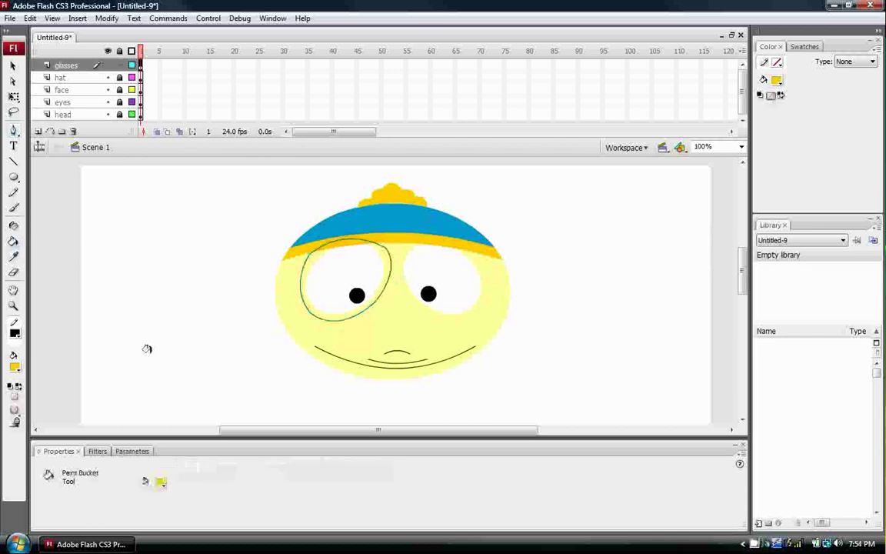
pyautogui.click(15, 368)
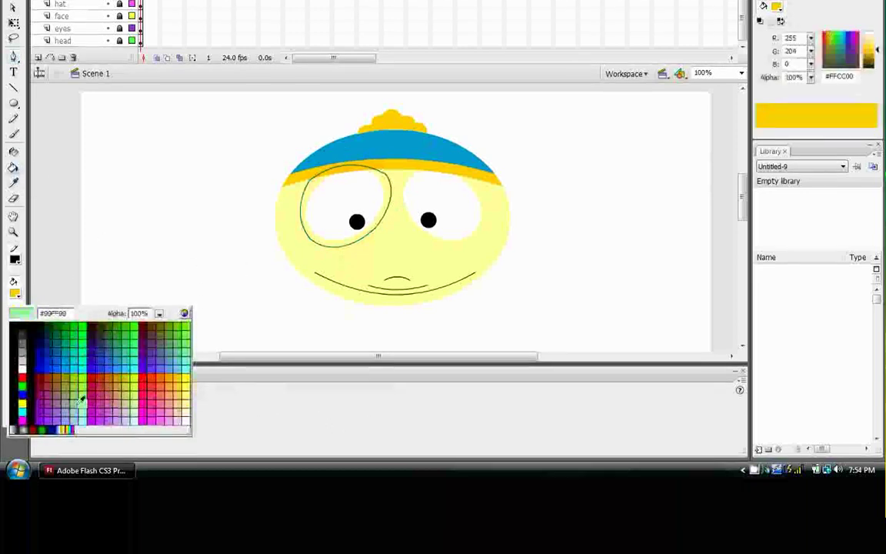
pyautogui.click(67, 361)
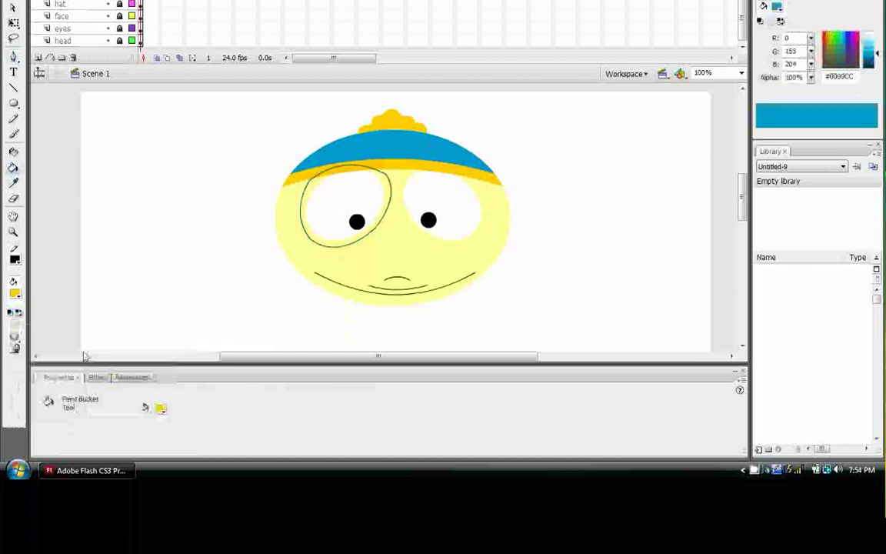
pyautogui.click(302, 225)
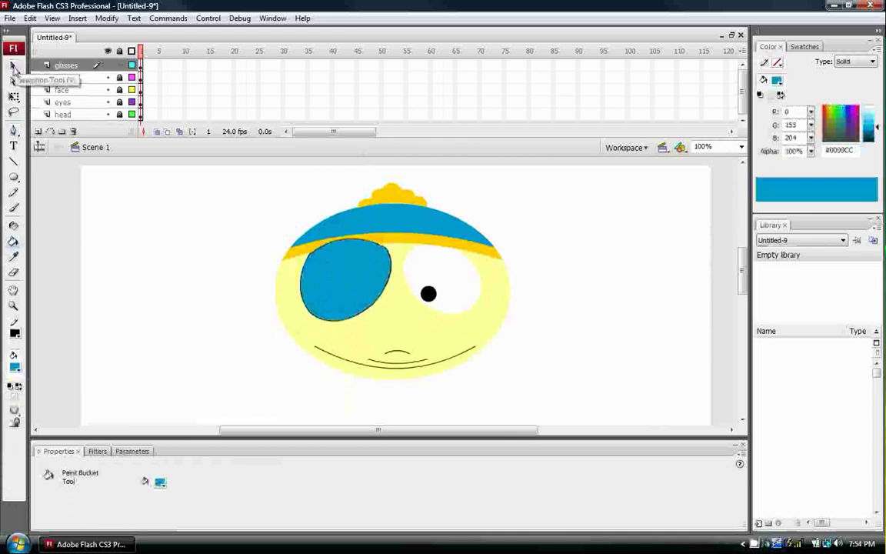
# Step: Change the fill of the lens over the left eye to a white-to-black linear gradient
pyautogui.click(13, 67)
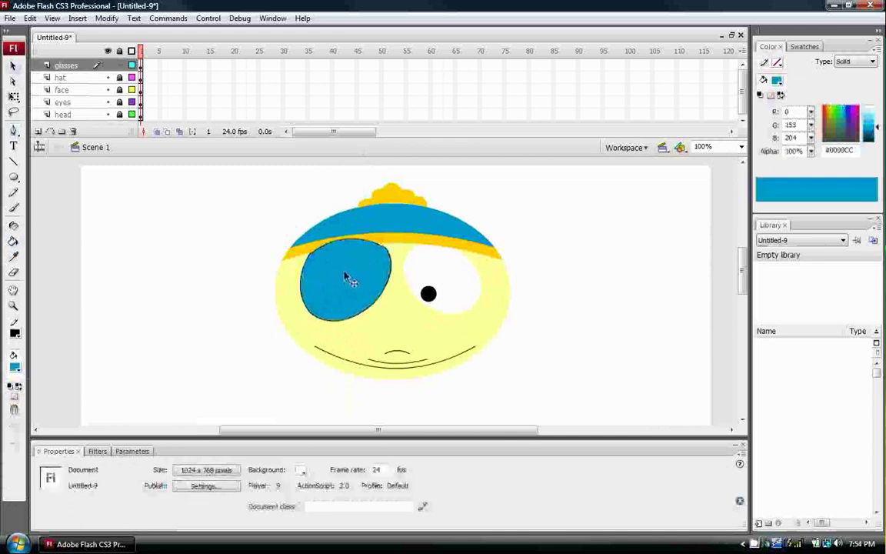
pyautogui.click(350, 281)
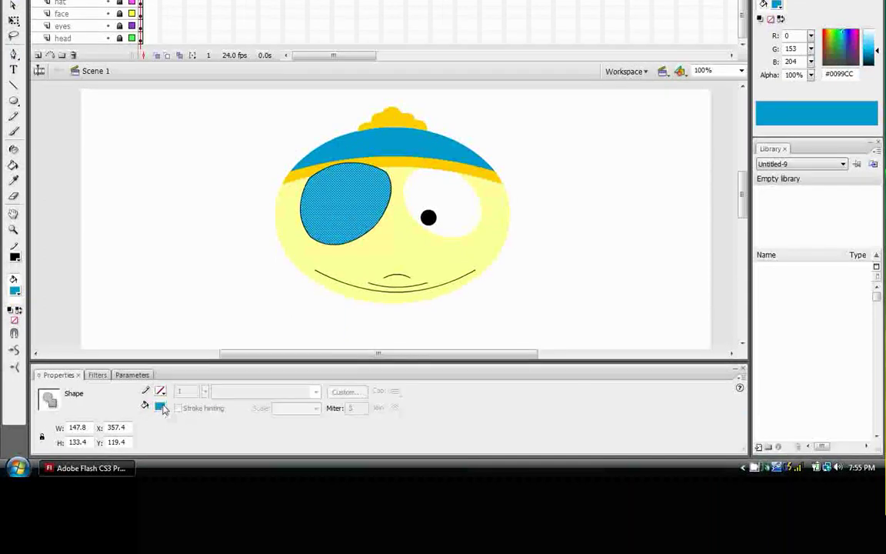
pyautogui.click(161, 407)
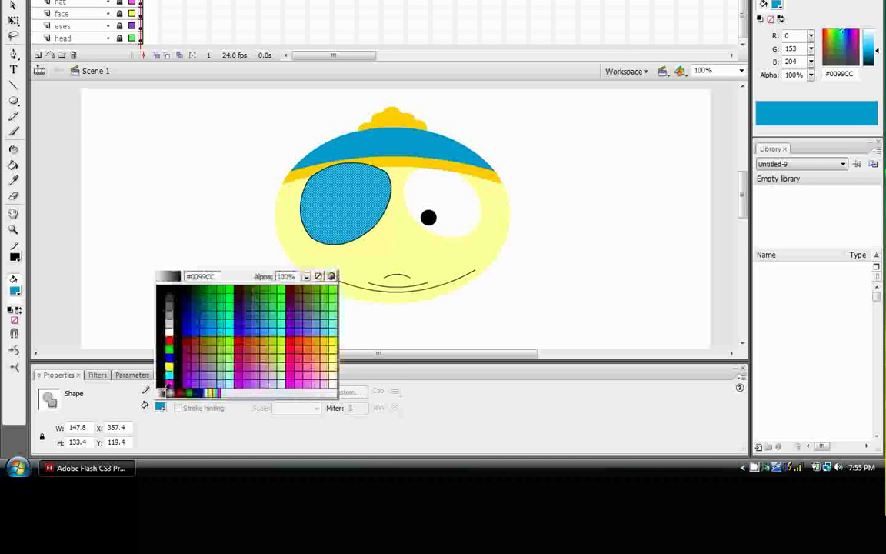
pyautogui.click(170, 392)
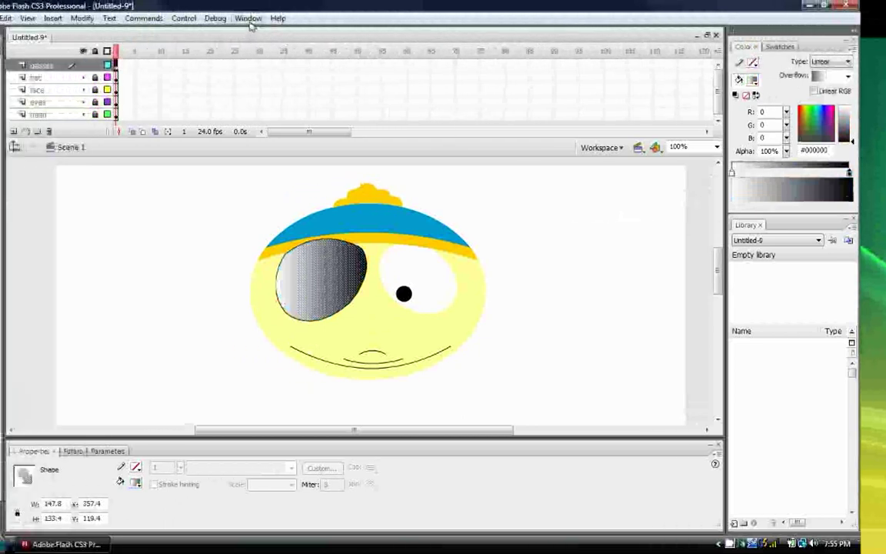
pyautogui.click(248, 19)
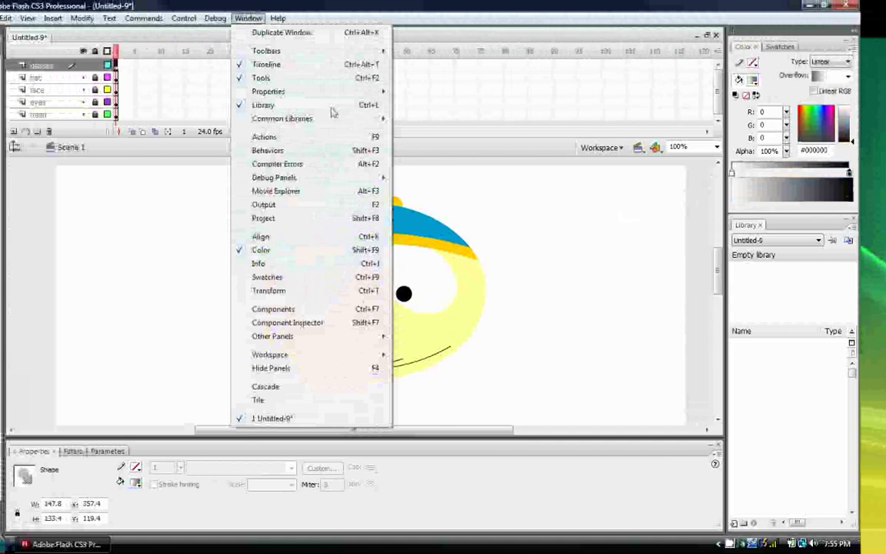
pyautogui.click(411, 5)
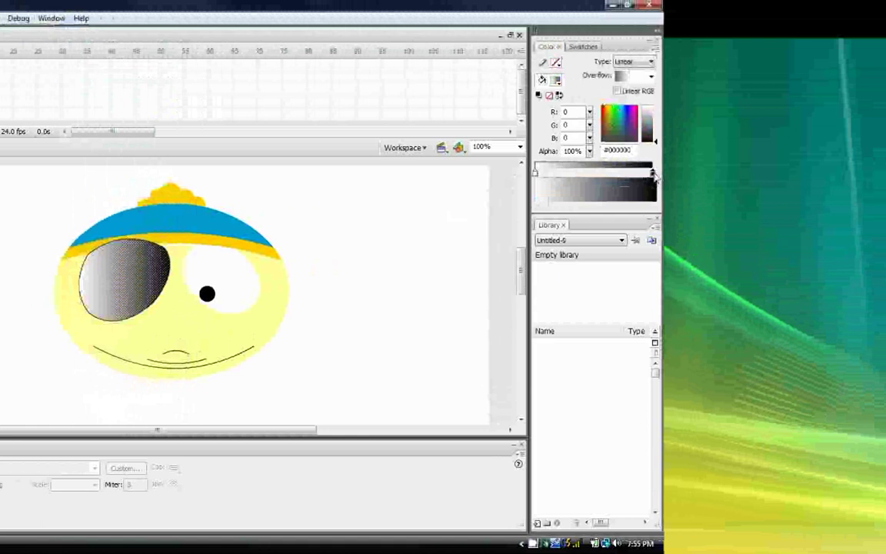
# Step: Change the lens gradient's black end to blue #0099FF and rotate the gradient to run vertically with blue at the top
pyautogui.click(653, 172)
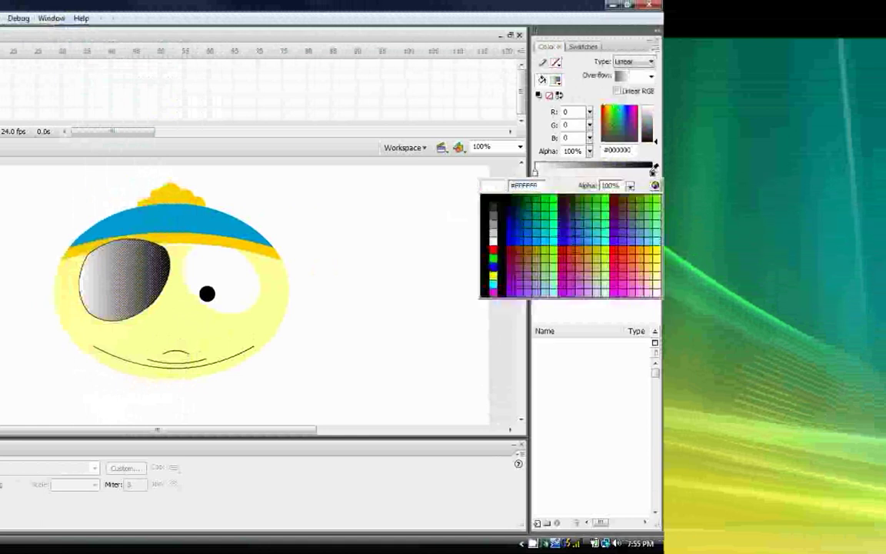
pyautogui.click(535, 237)
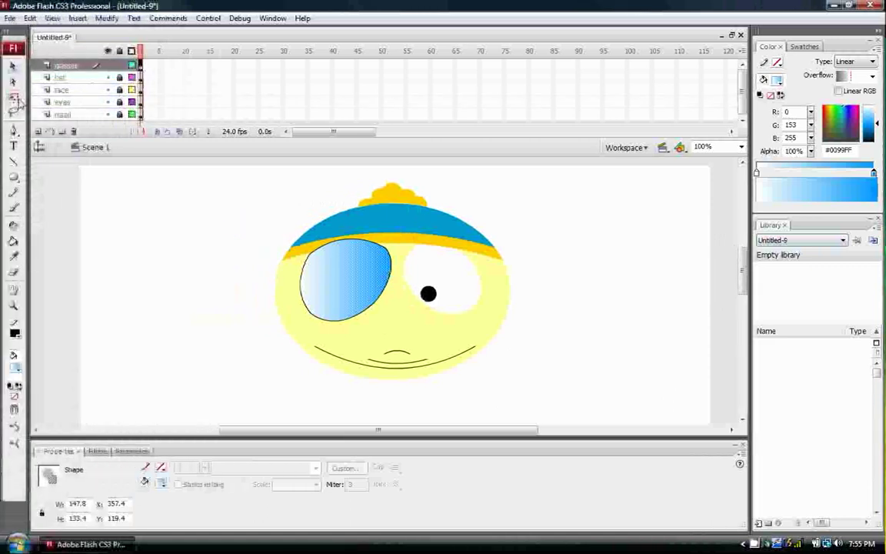
pyautogui.click(15, 98)
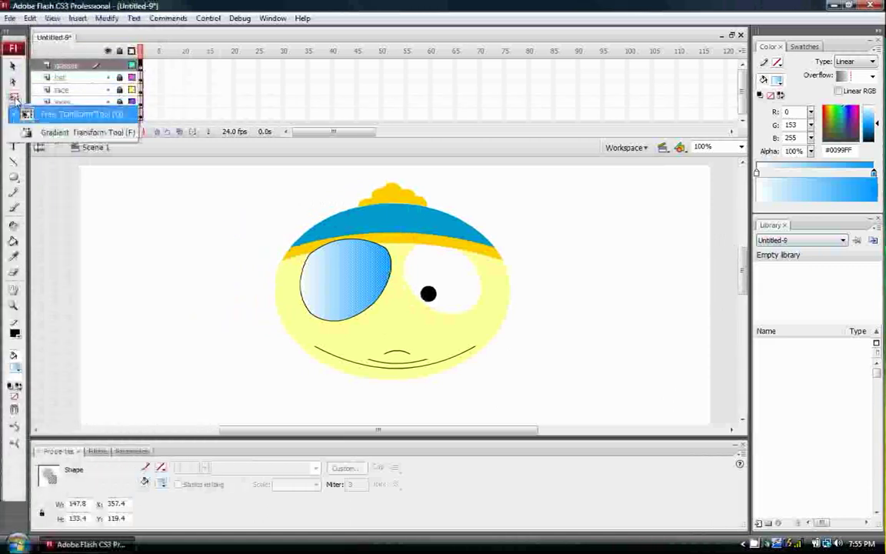
pyautogui.click(51, 140)
pyautogui.moveTo(391, 238); pyautogui.dragTo(346, 245)
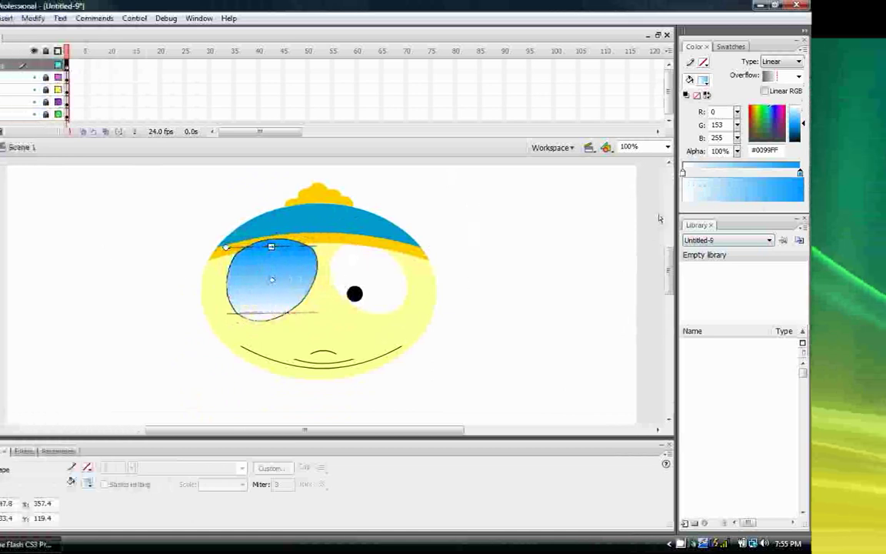
# Step: Shift the gradient's white stop inward to about a third of the way toward the blue stop
pyautogui.click(708, 173)
pyautogui.moveTo(651, 173); pyautogui.dragTo(683, 175)
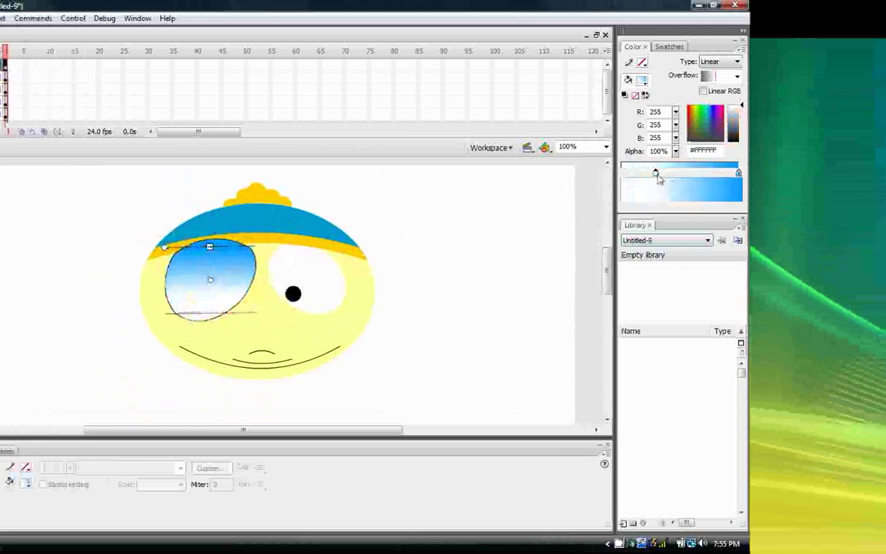
pyautogui.click(432, 236)
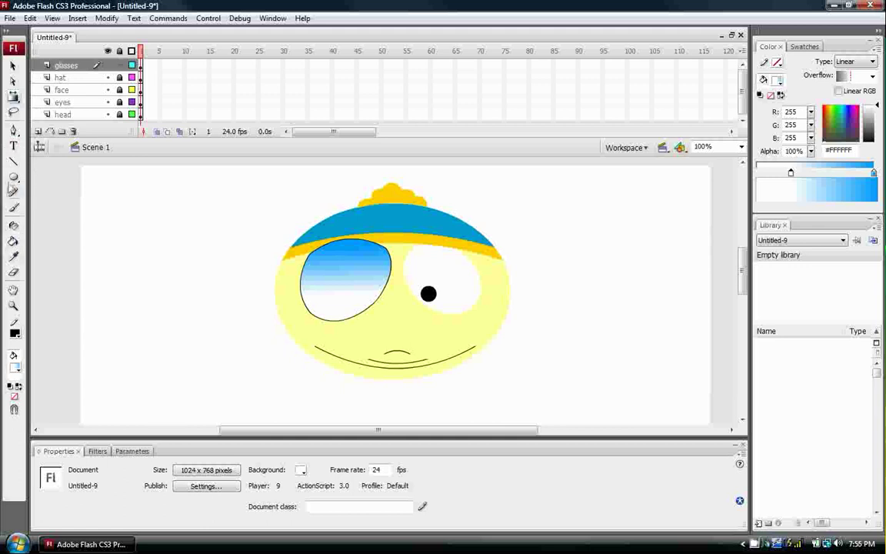
# Step: Zoom in closely on the lens over the left eye with the Pen tool active
pyautogui.click(14, 130)
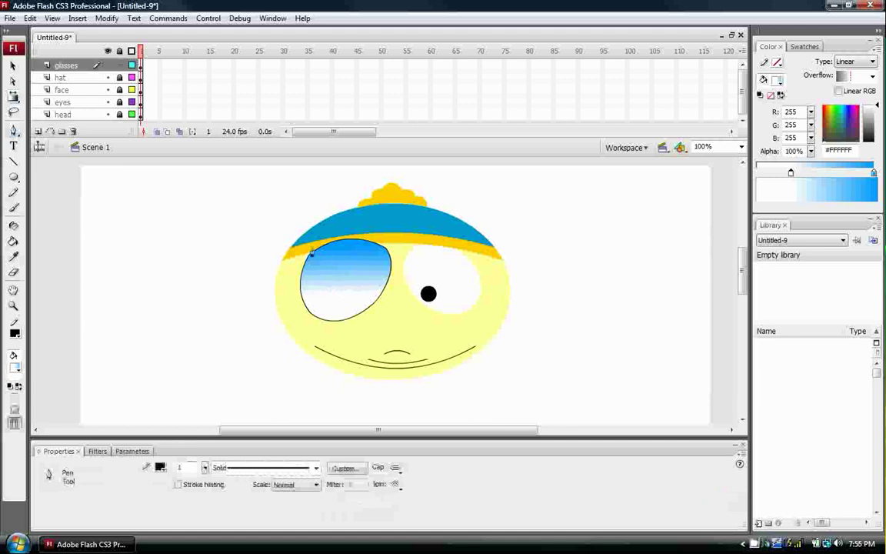
pyautogui.moveTo(264, 219); pyautogui.dragTo(423, 340)
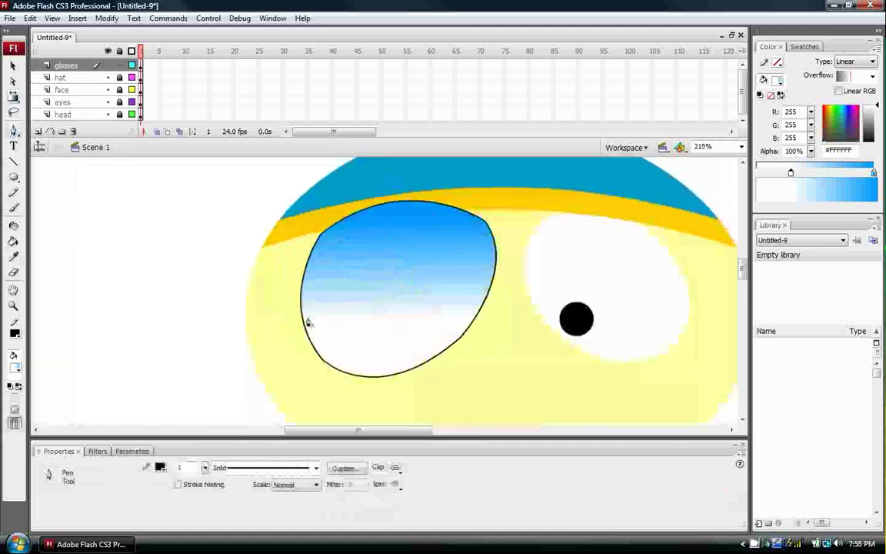
pyautogui.click(305, 317)
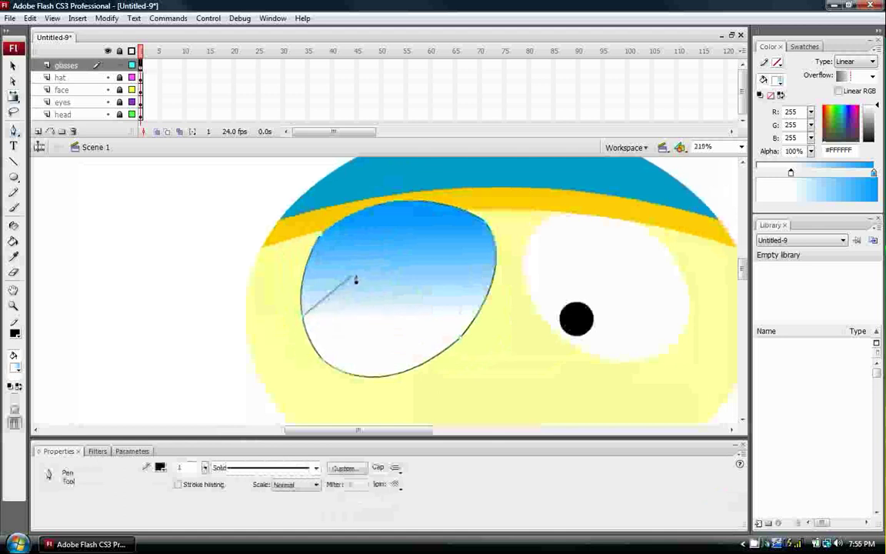
pyautogui.click(361, 300)
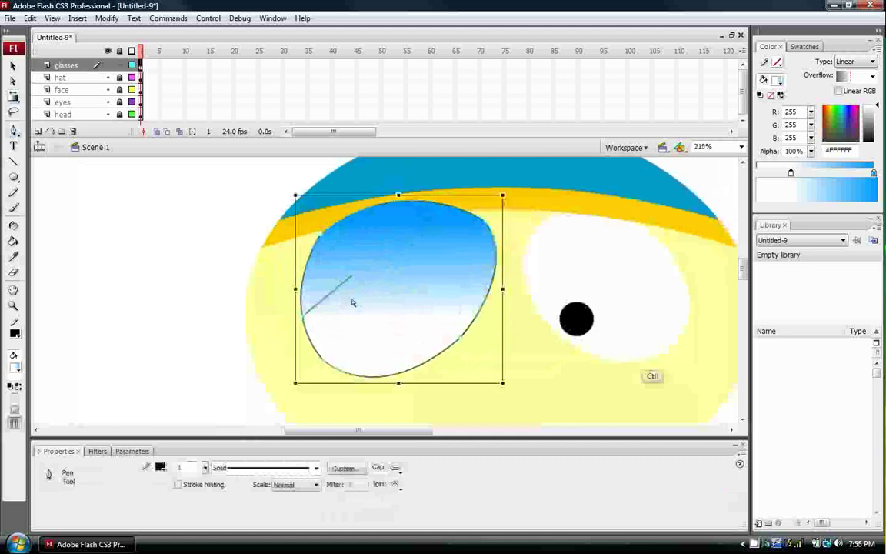
pyautogui.keyDown('ctrl'); pyautogui.click(358, 302); pyautogui.keyUp('ctrl')
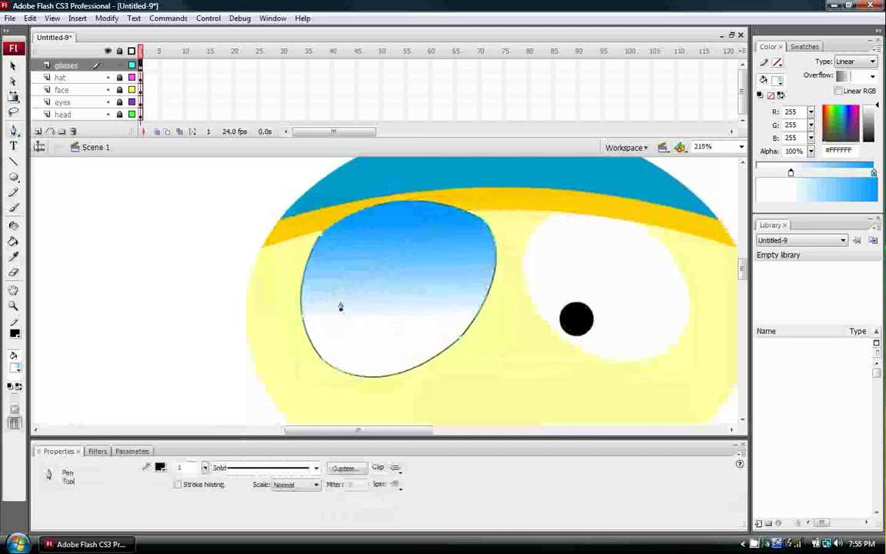
# Step: Draw a zigzag mountain line with the Pen tool across the left lens, from its left edge to its right edge
pyautogui.click(304, 316)
pyautogui.click(334, 300)
pyautogui.click(355, 274)
pyautogui.click(389, 317)
pyautogui.click(414, 262)
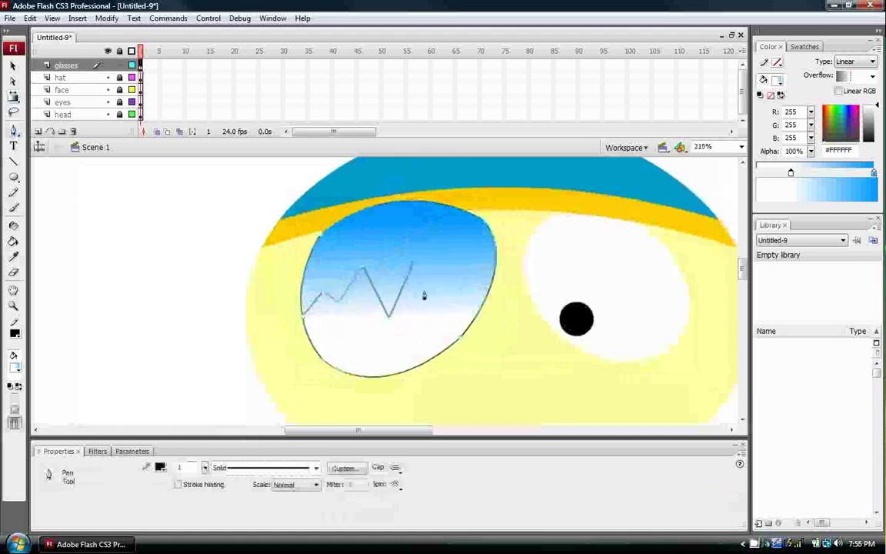
pyautogui.click(429, 289)
pyautogui.click(452, 274)
pyautogui.click(462, 297)
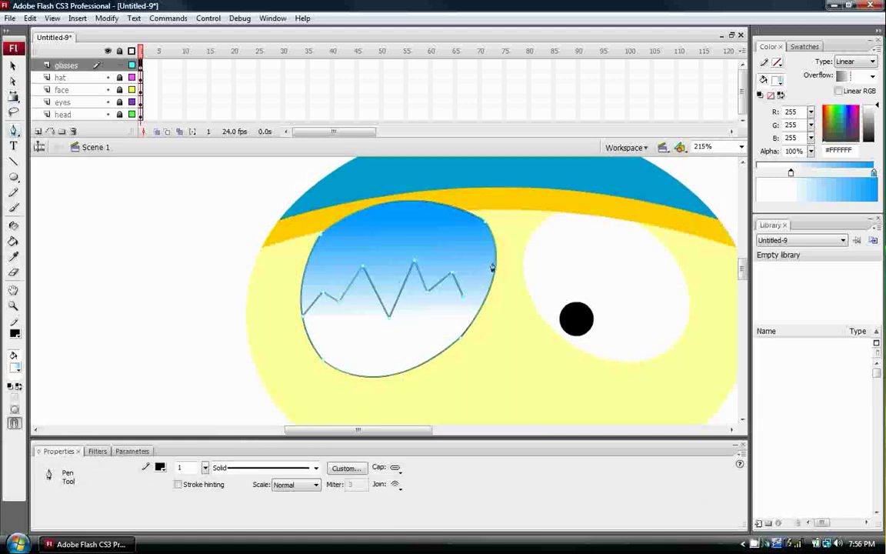
pyautogui.click(493, 265)
pyautogui.hotkey('ctrl', 'z')
pyautogui.click(495, 266)
# Step: Fill the part of the lens below the zigzag line with brown #CC6600 using the Paint Bucket, keeping the stroke black
pyautogui.click(13, 241)
pyautogui.click(15, 332)
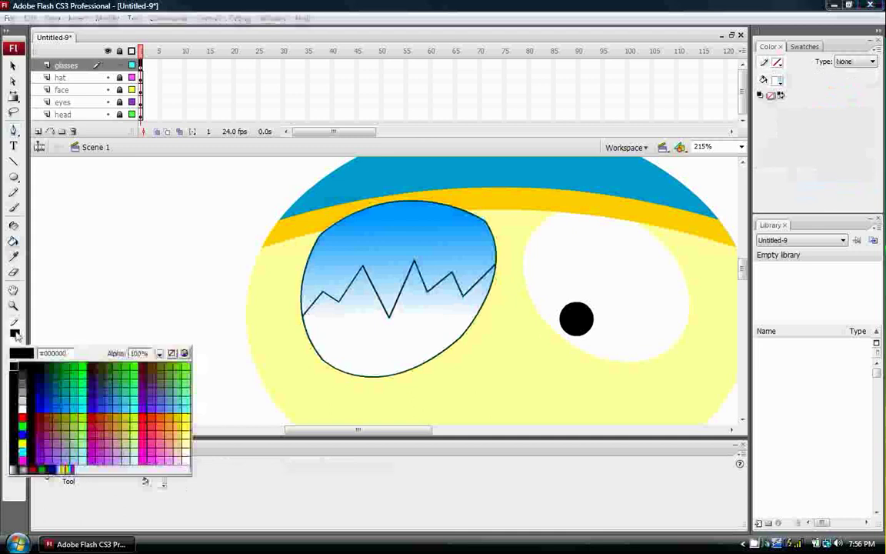
pyautogui.click(6, 352)
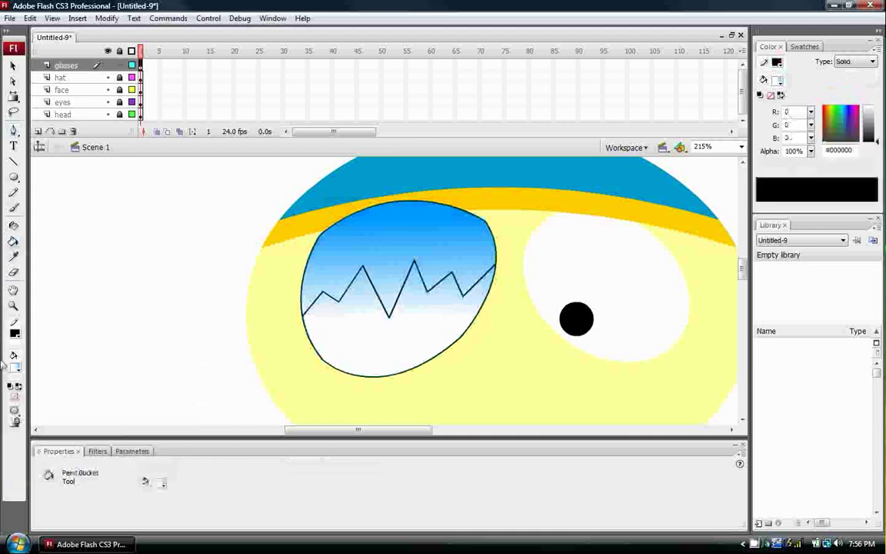
pyautogui.click(14, 367)
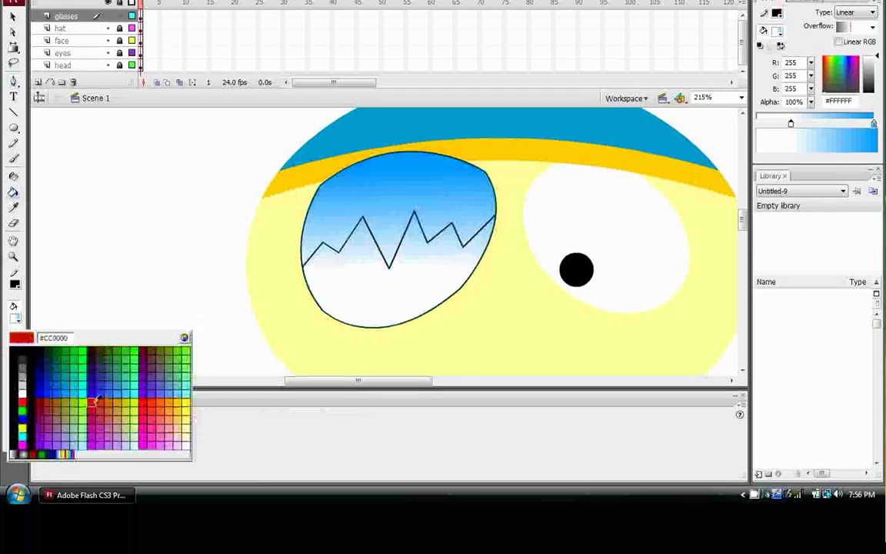
pyautogui.click(109, 401)
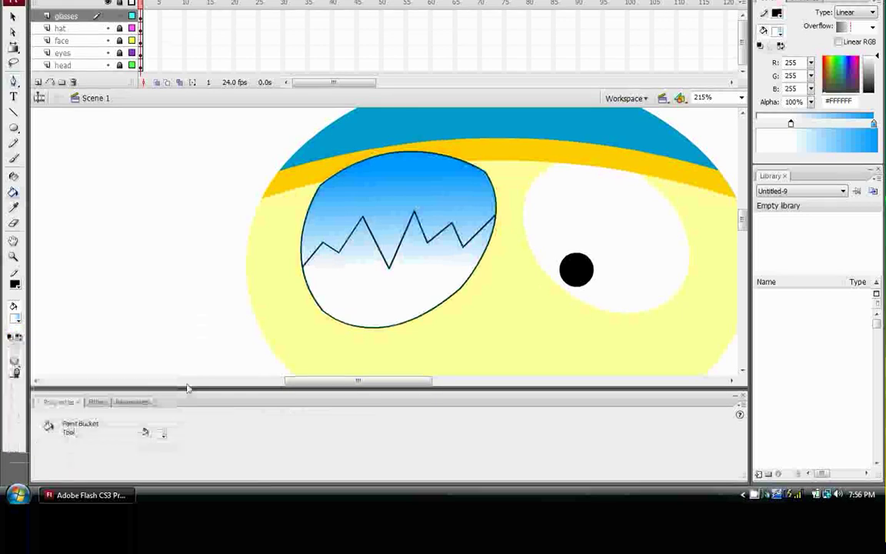
pyautogui.click(359, 244)
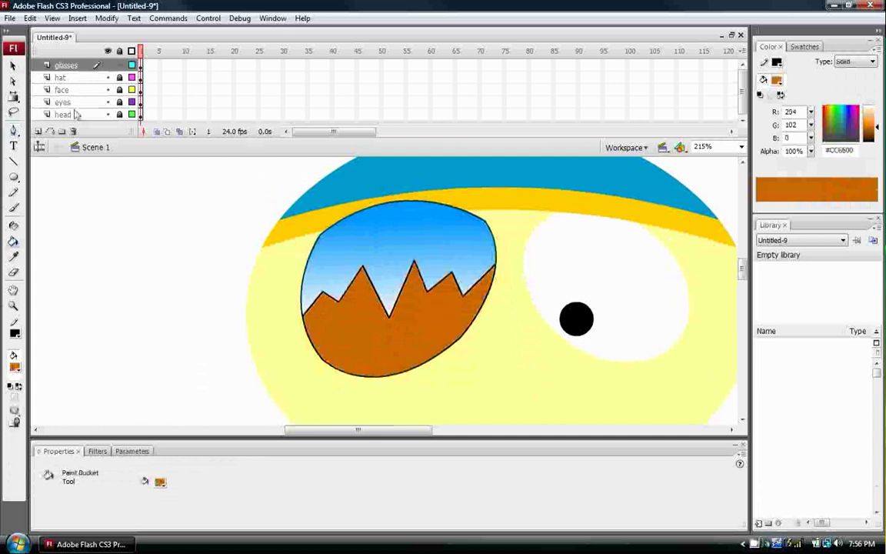
# Step: Select the whole finished lens and place a copy of it over the right eye
pyautogui.click(13, 64)
pyautogui.hotkey('ctrl', '1')
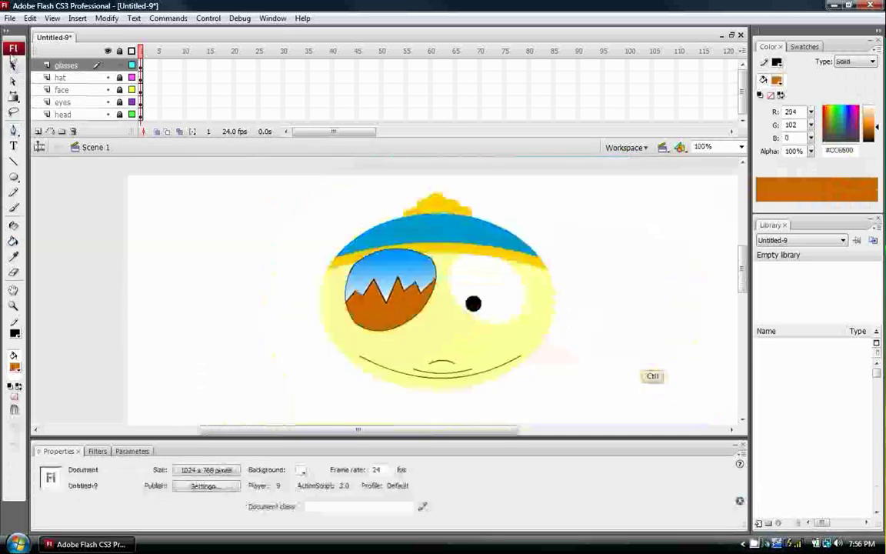
pyautogui.moveTo(259, 204); pyautogui.dragTo(447, 338)
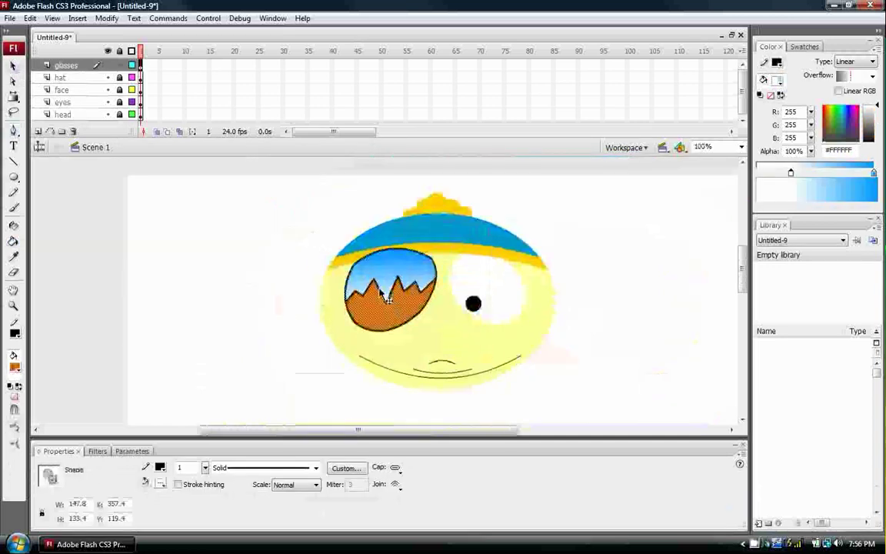
pyautogui.moveTo(388, 298); pyautogui.dragTo(504, 303)
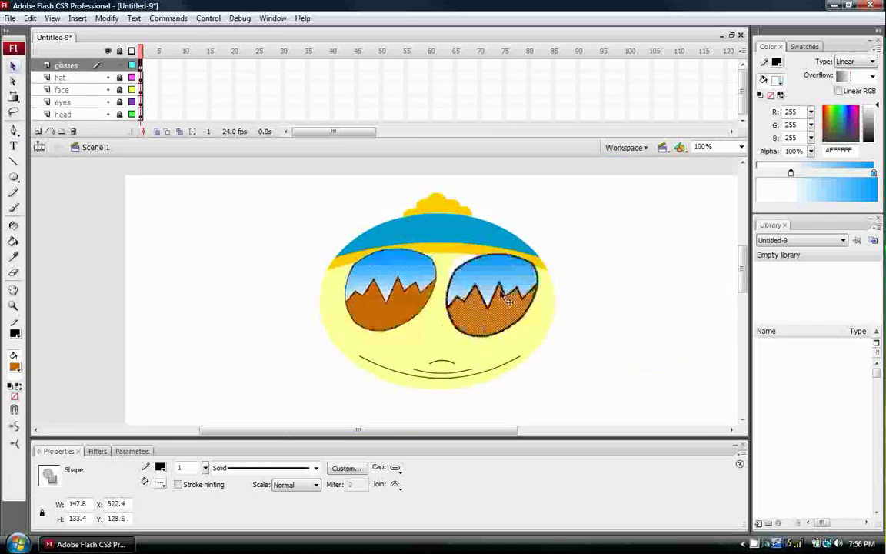
# Step: Flip the copied lens over the right eye horizontally
pyautogui.click(107, 19)
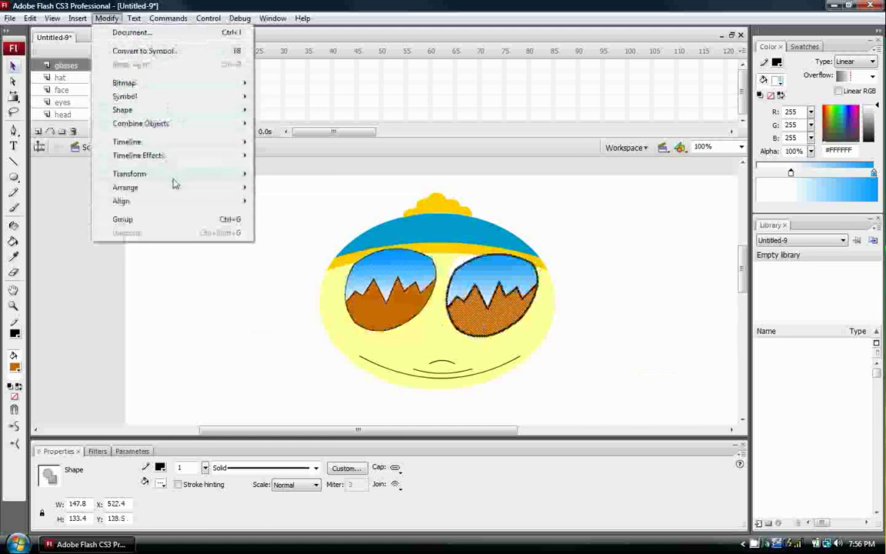
pyautogui.moveTo(173, 173)
pyautogui.click(299, 305)
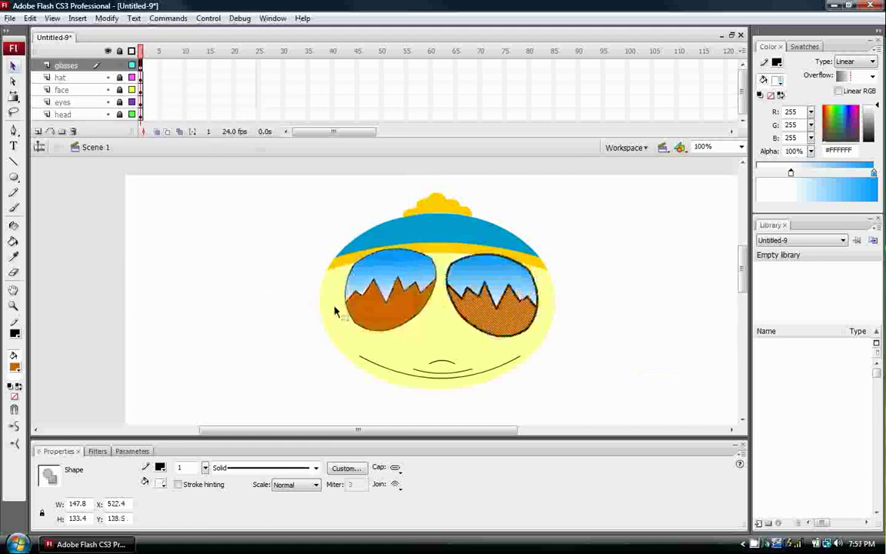
# Step: Nudge the right lens up and slightly left to about X 520.4, Y 119.5, level with the left lens
pyautogui.press('Up')
pyautogui.press('Up')
pyautogui.press('Up')
pyautogui.press('Up')
pyautogui.press('Up')
pyautogui.press('Up')
pyautogui.press('Up')
pyautogui.press('Up')
pyautogui.press('Up')
pyautogui.press('Up')
pyautogui.press('Up')
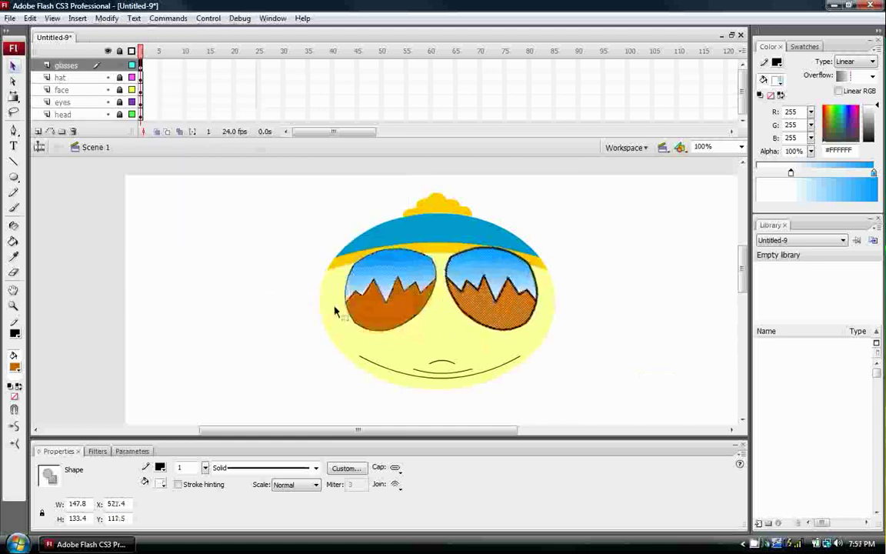
pyautogui.press('Left')
pyautogui.press('Left')
pyautogui.press('Down')
pyautogui.press('Down')
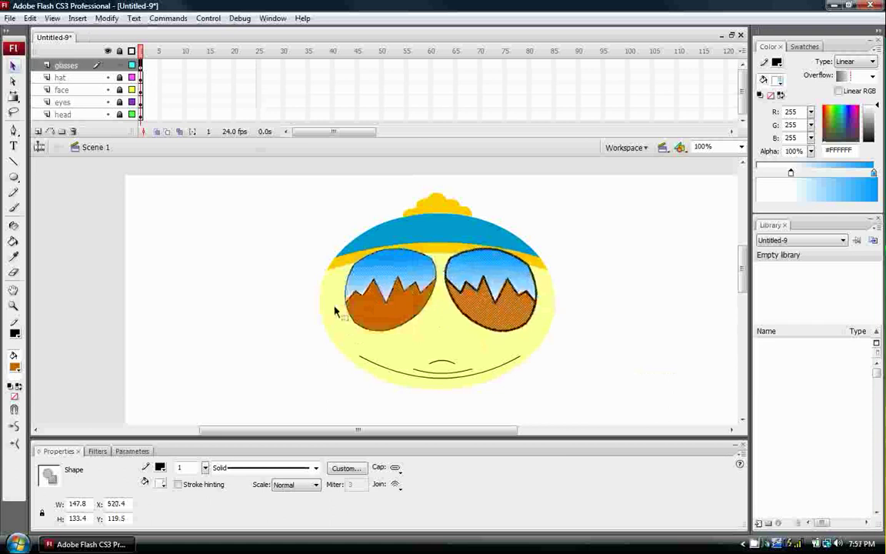
# Step: Scale both lenses down together proportionally about their centre to about 273.5 wide and 117.6 high
pyautogui.moveTo(623, 332); pyautogui.dragTo(264, 238)
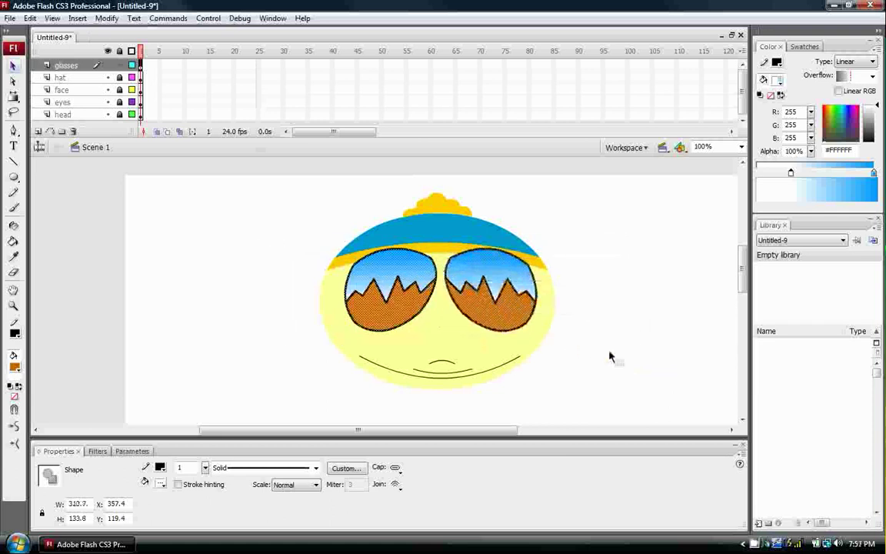
pyautogui.press('q')
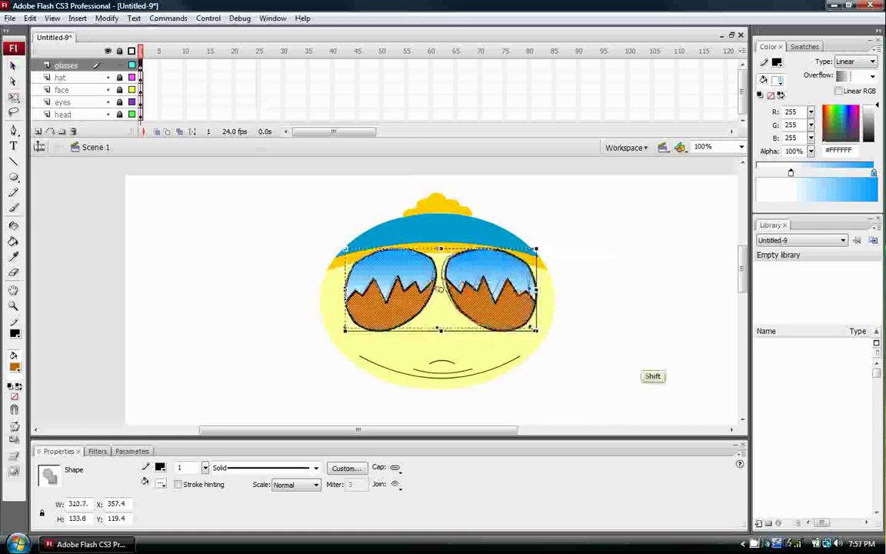
pyautogui.moveTo(531, 327); pyautogui.dragTo(526, 325)
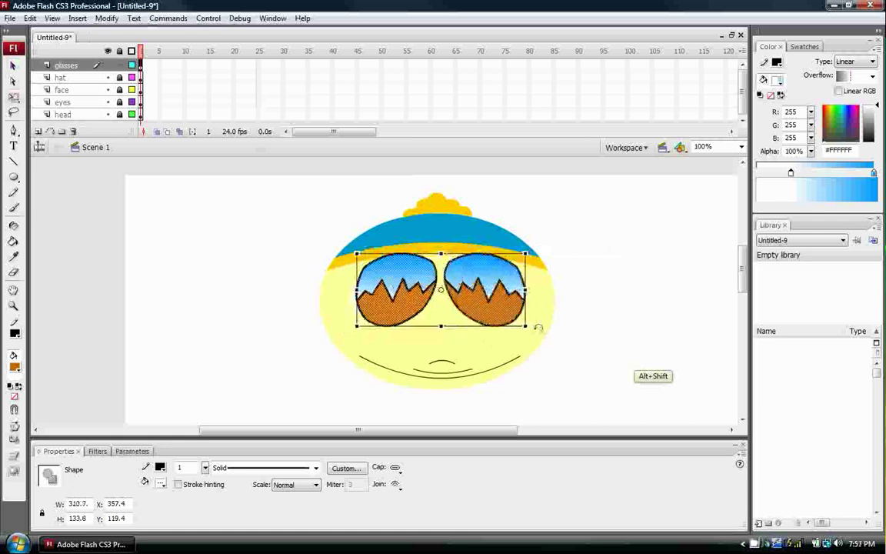
pyautogui.click(614, 302)
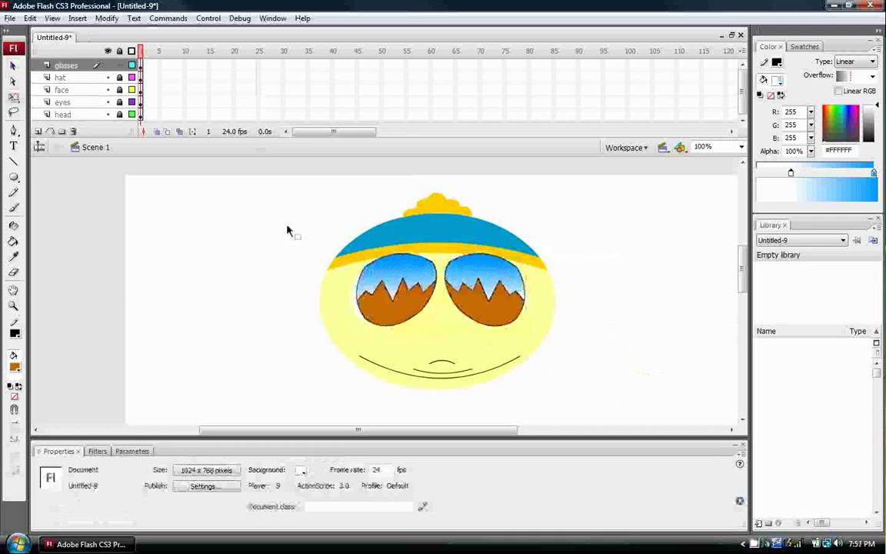
# Step: Select both lenses and nudge them slightly left and down to centre them on the face
pyautogui.moveTo(287, 225); pyautogui.dragTo(599, 351)
pyautogui.press('Left')
pyautogui.press('Left')
pyautogui.press('Down')
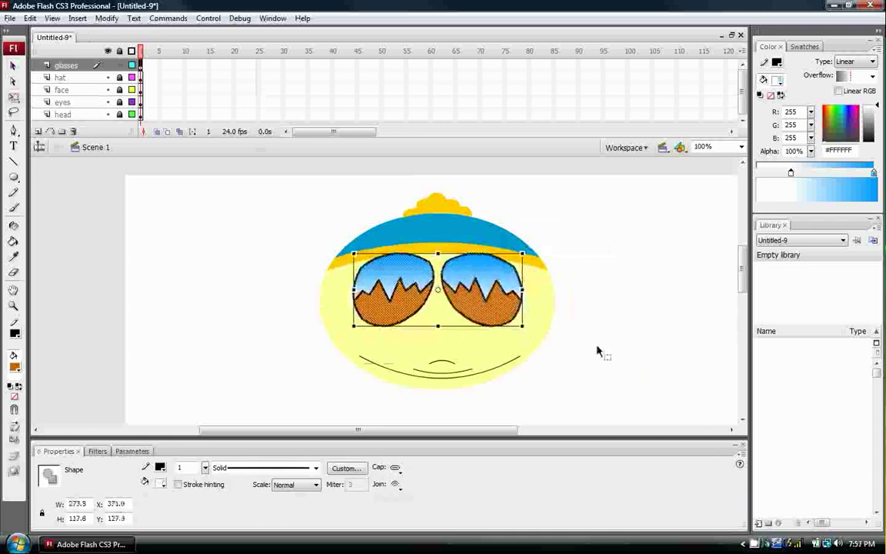
pyautogui.click(607, 277)
# Step: Draw straight lines from the outer edge of each lens to the sides of the head and a short bridge between the lenses
pyautogui.click(14, 160)
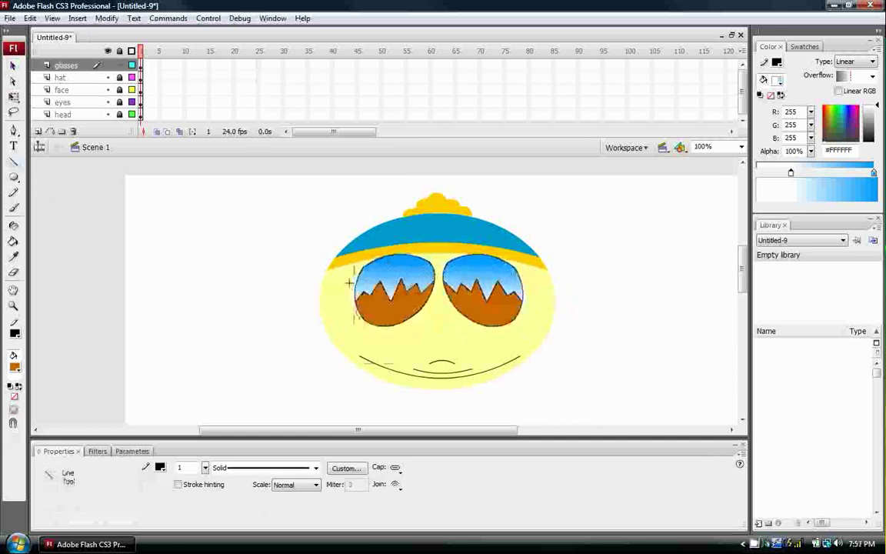
pyautogui.moveTo(355, 288); pyautogui.dragTo(324, 285)
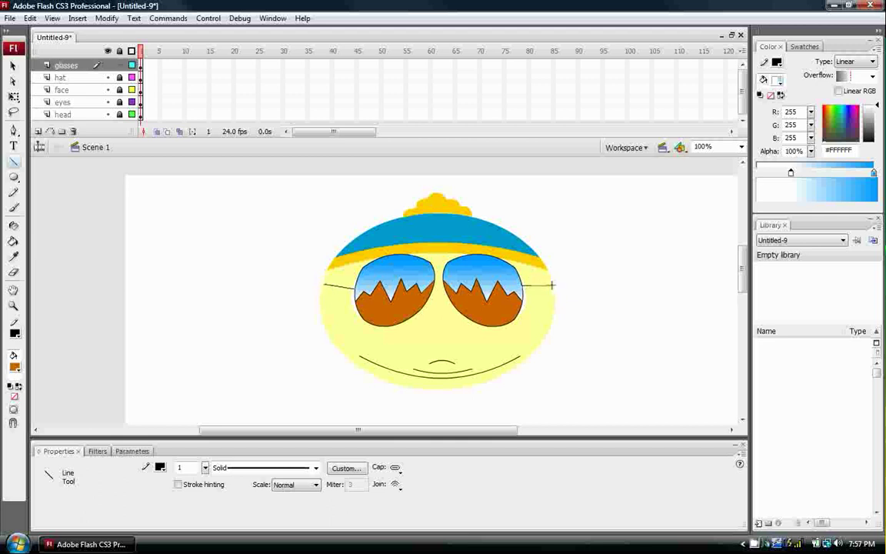
pyautogui.moveTo(553, 284); pyautogui.dragTo(551, 284)
# Step: Bend the straight bridge line between the lenses upward into a small arc
pyautogui.click(12, 64)
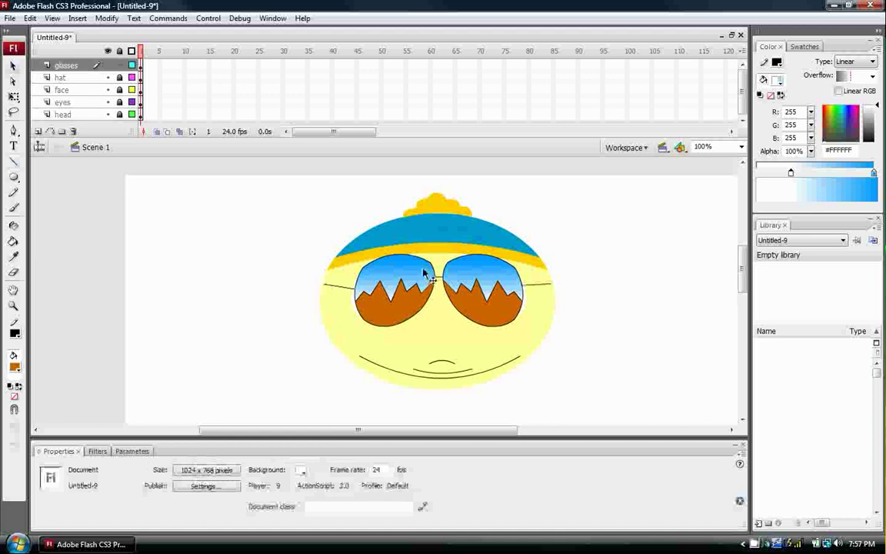
pyautogui.scroll(4, 480, 280)
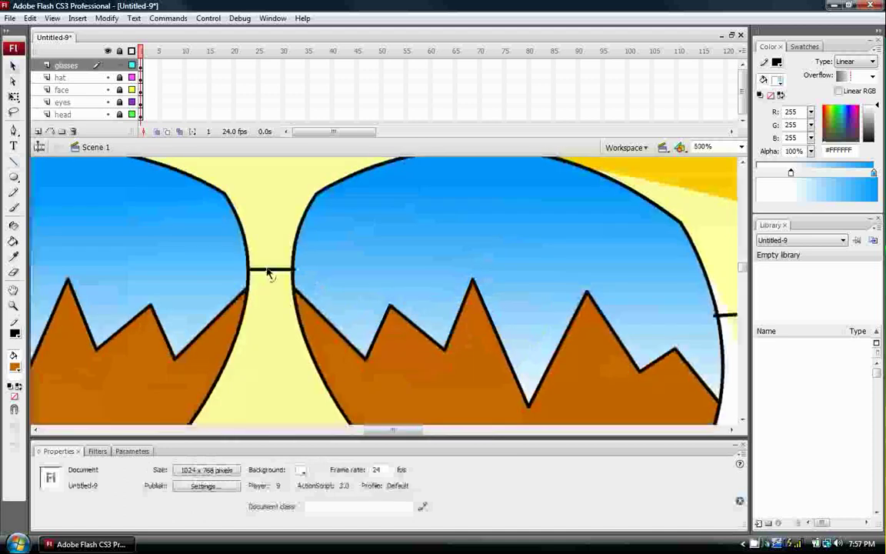
pyautogui.moveTo(268, 274); pyautogui.dragTo(267, 258)
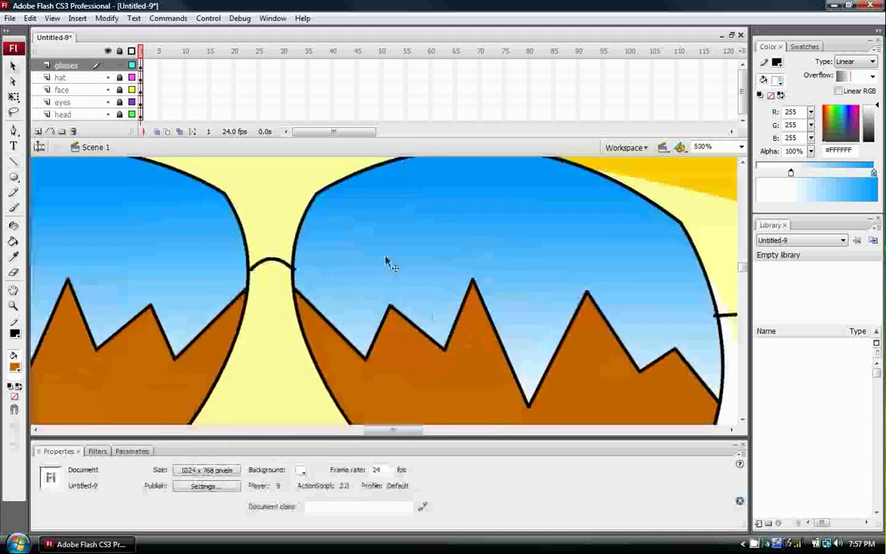
pyautogui.hotkey('ctrl', '1')
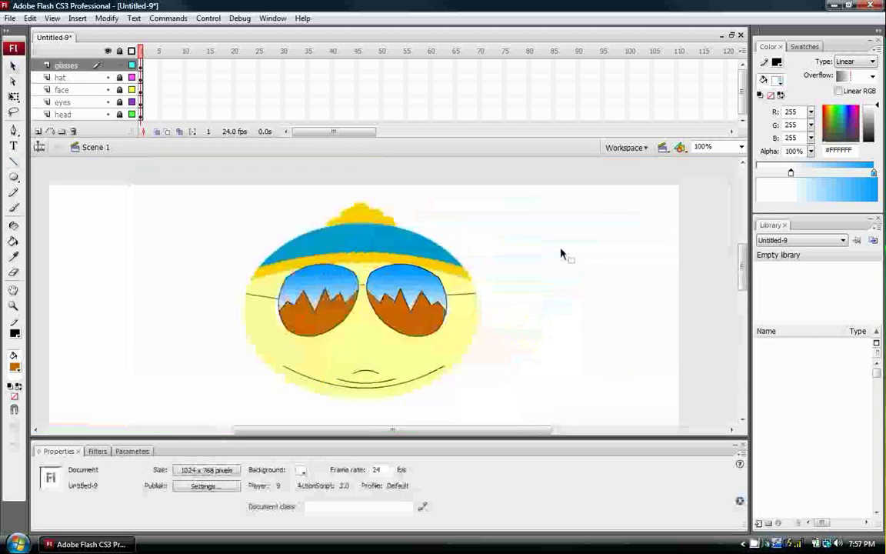